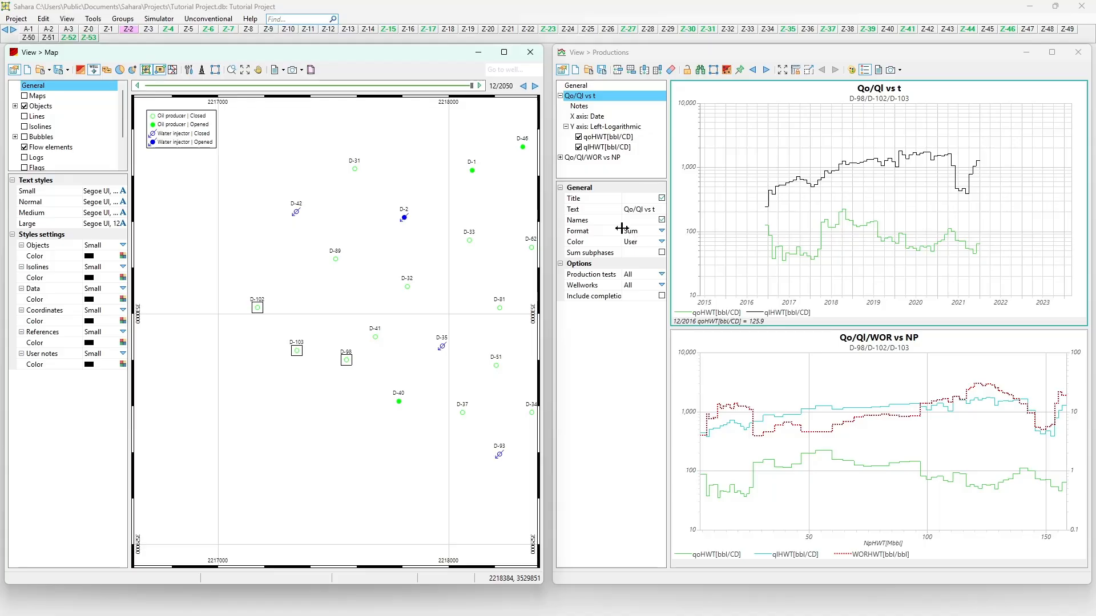
Bring the production charts forward and toggle well D-103 out of and back into the charted wells.
{"action": "left_click", "coordinate": [738, 227]}
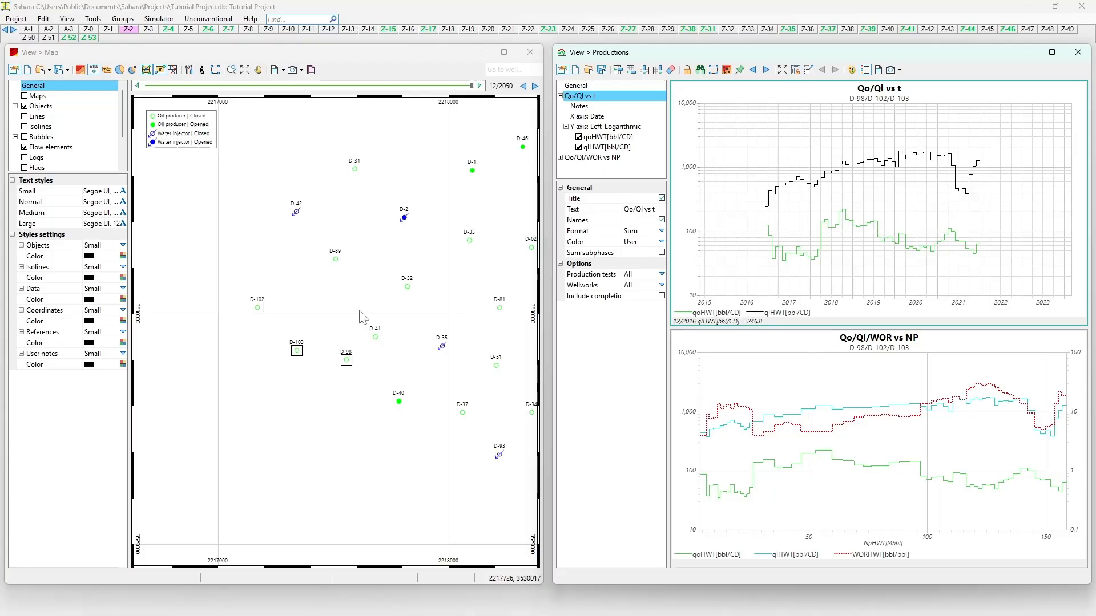
{"action": "left_click", "coordinate": [298, 358]}
{"action": "left_click", "coordinate": [298, 356], "text": "ctrl"}
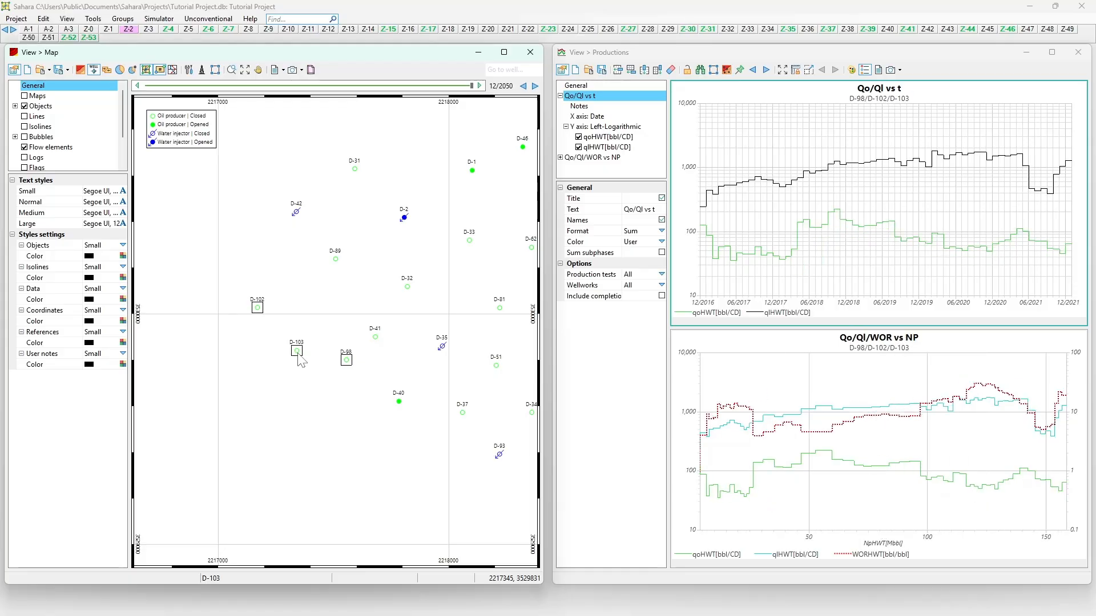
{"action": "left_click", "coordinate": [298, 358], "text": "ctrl"}
Skip saving the template and start a new empty Chart 1 with Date and left logarithmic axes.
{"action": "left_click", "coordinate": [602, 70]}
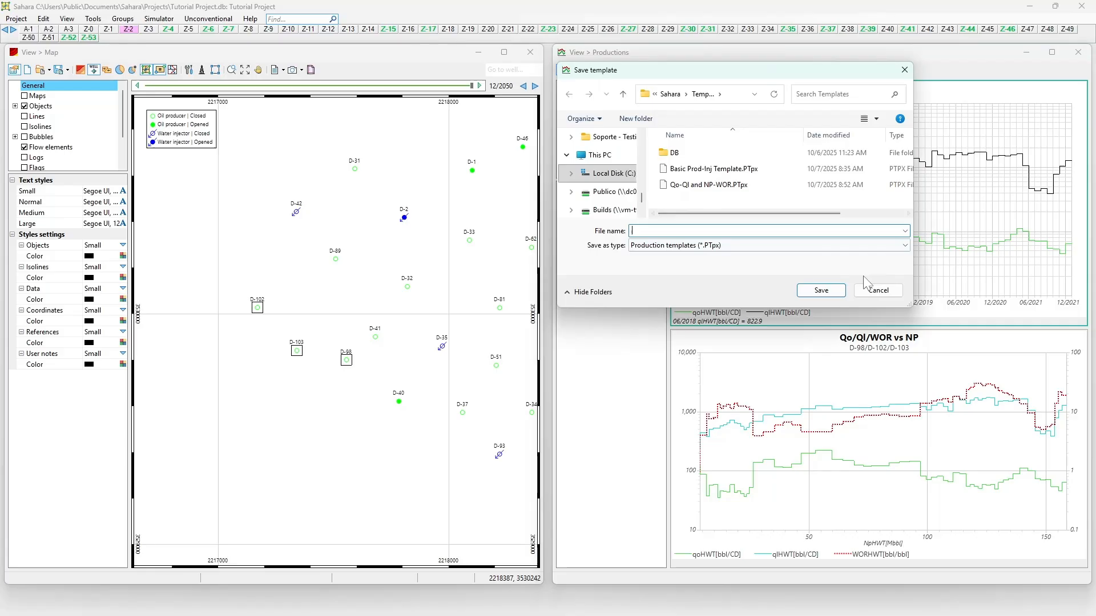
{"action": "left_click", "coordinate": [877, 290]}
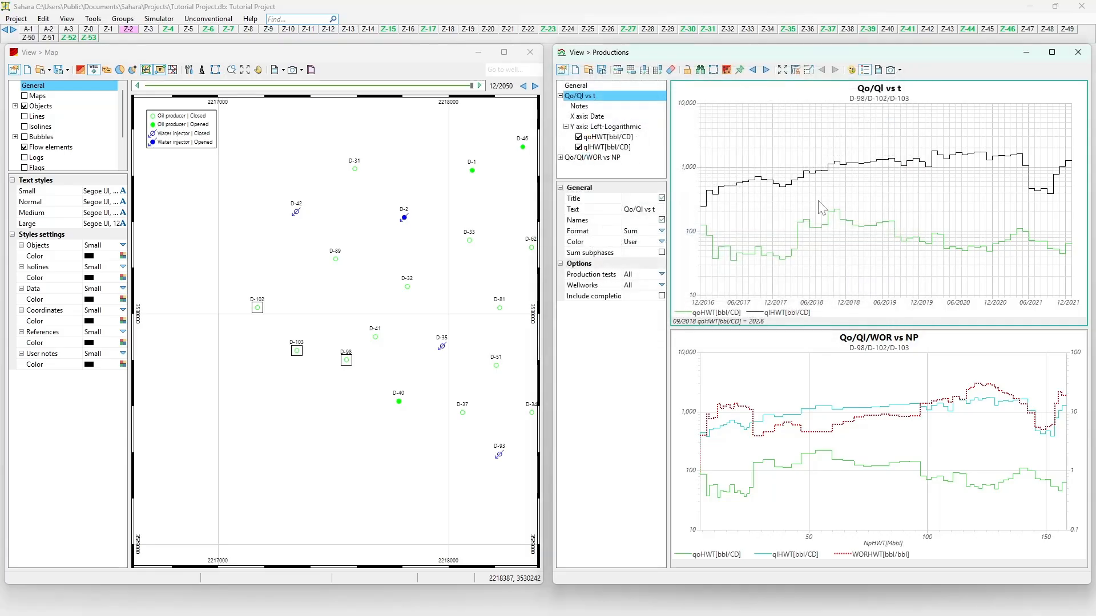
{"action": "left_click", "coordinate": [577, 74]}
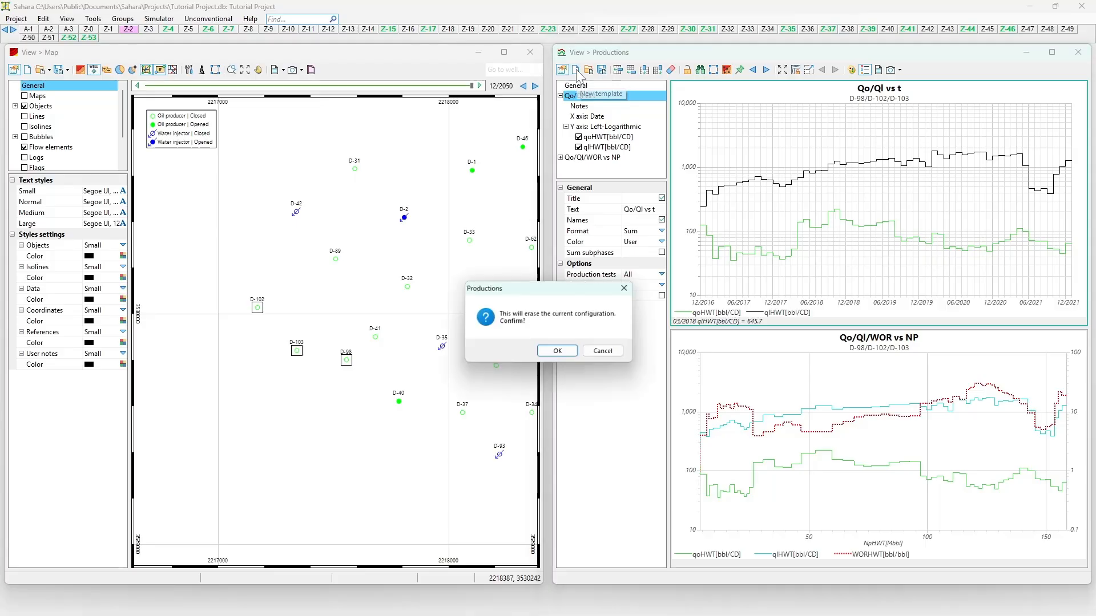
{"action": "left_click", "coordinate": [565, 350]}
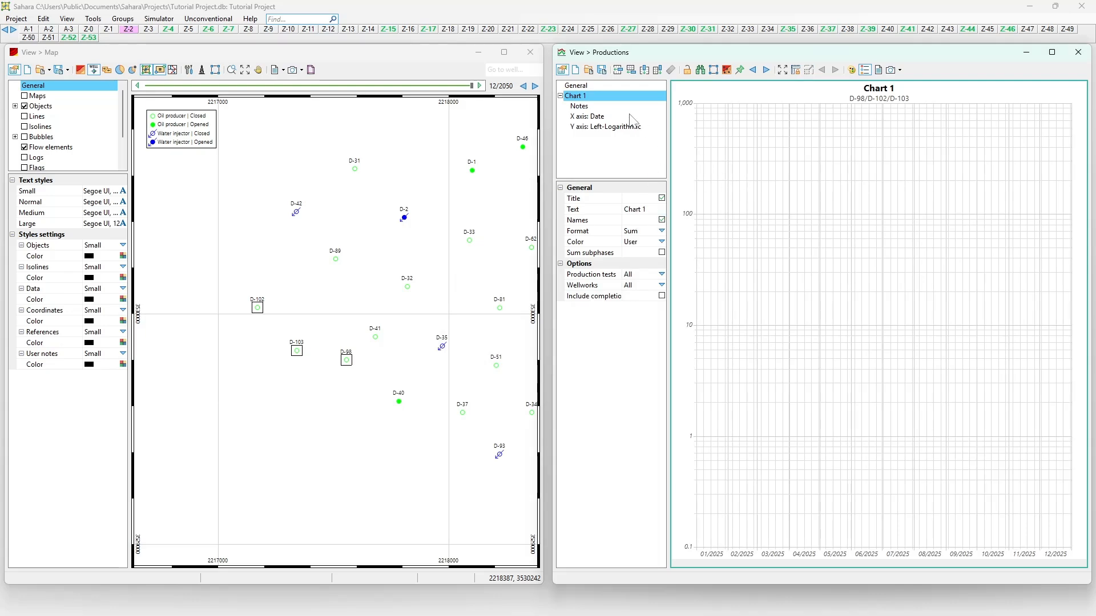
{"action": "left_click", "coordinate": [587, 117]}
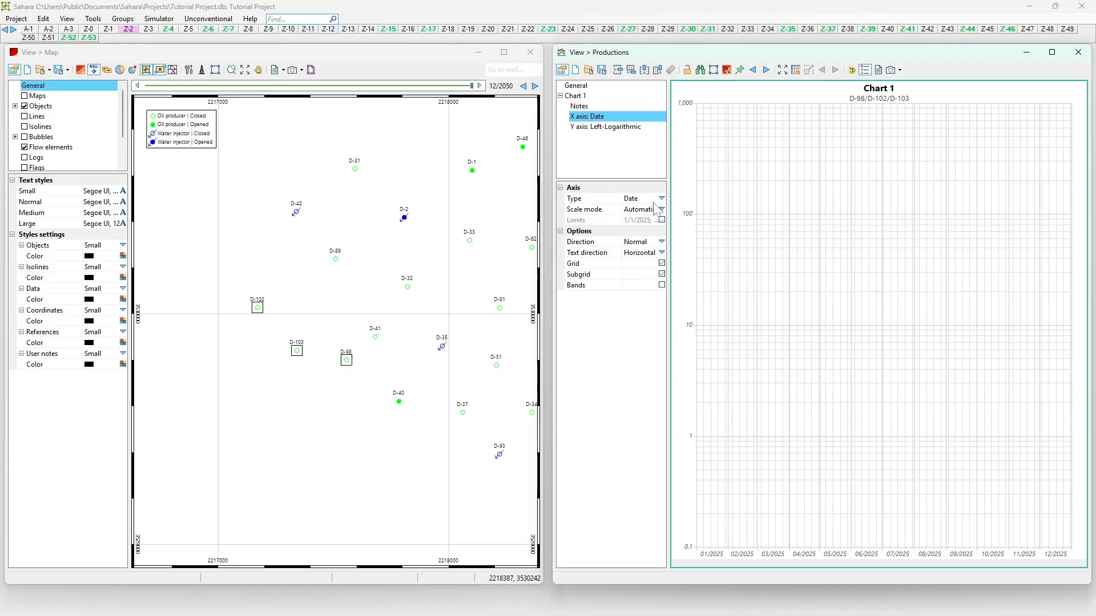
{"action": "left_click", "coordinate": [601, 128]}
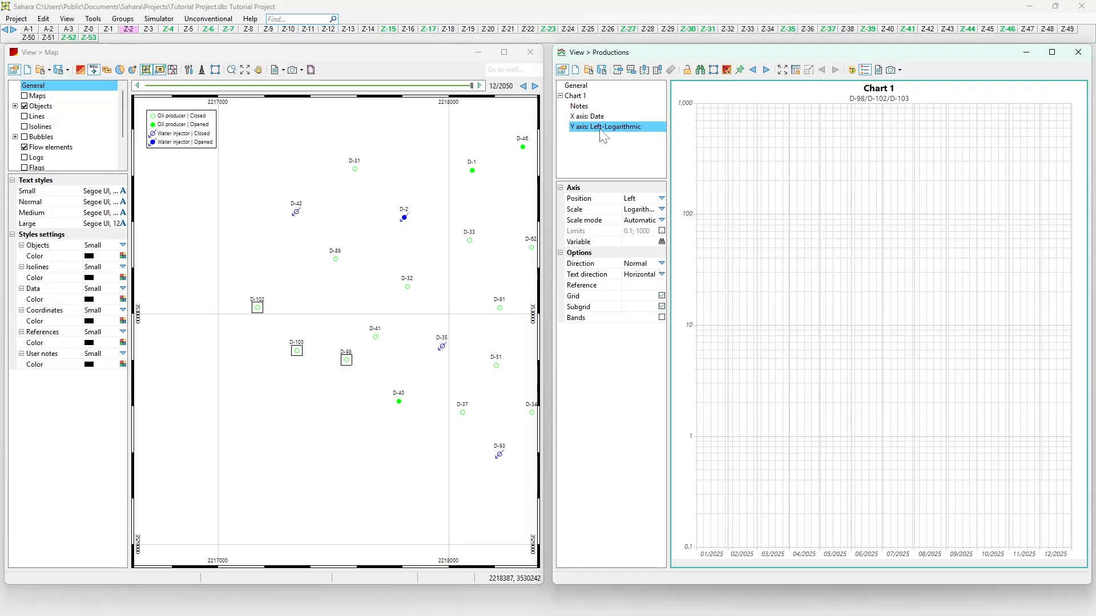
{"action": "right_click", "coordinate": [606, 131]}
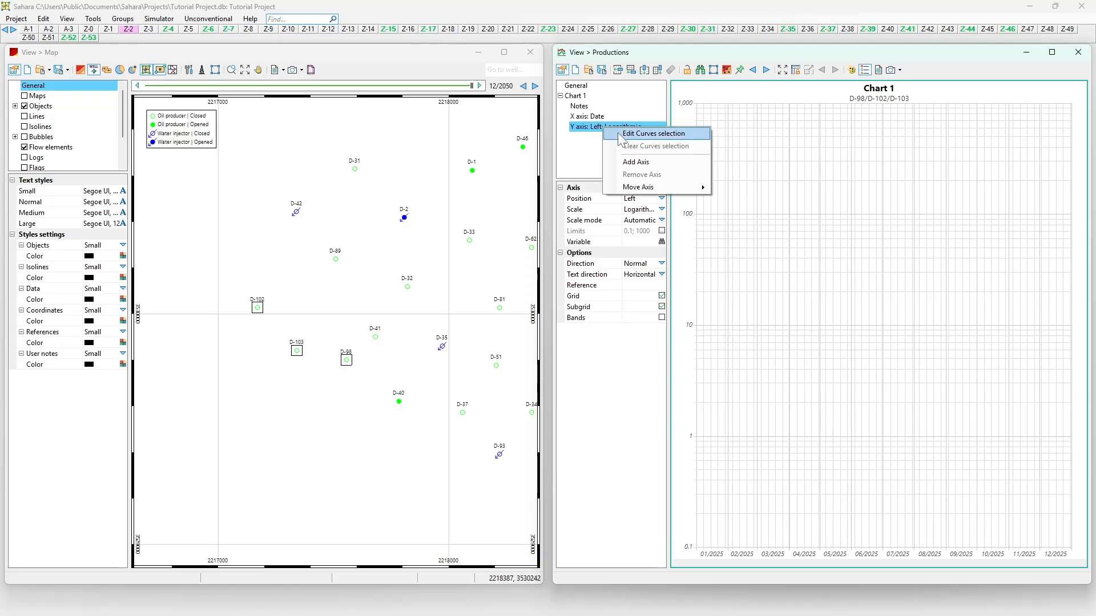
Add the Monthly History Oil Object Total calendar-day rate qoHWT[bbl/CD] as the logarithmic axis curve.
{"action": "left_click", "coordinate": [621, 136]}
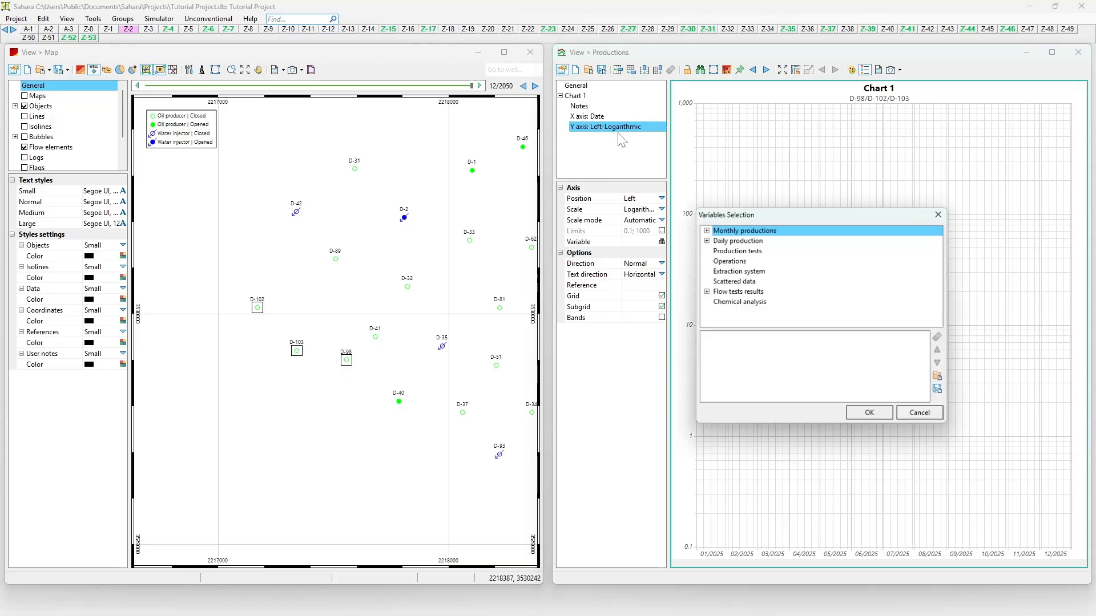
{"action": "left_click", "coordinate": [707, 231]}
{"action": "double_click", "coordinate": [726, 241]}
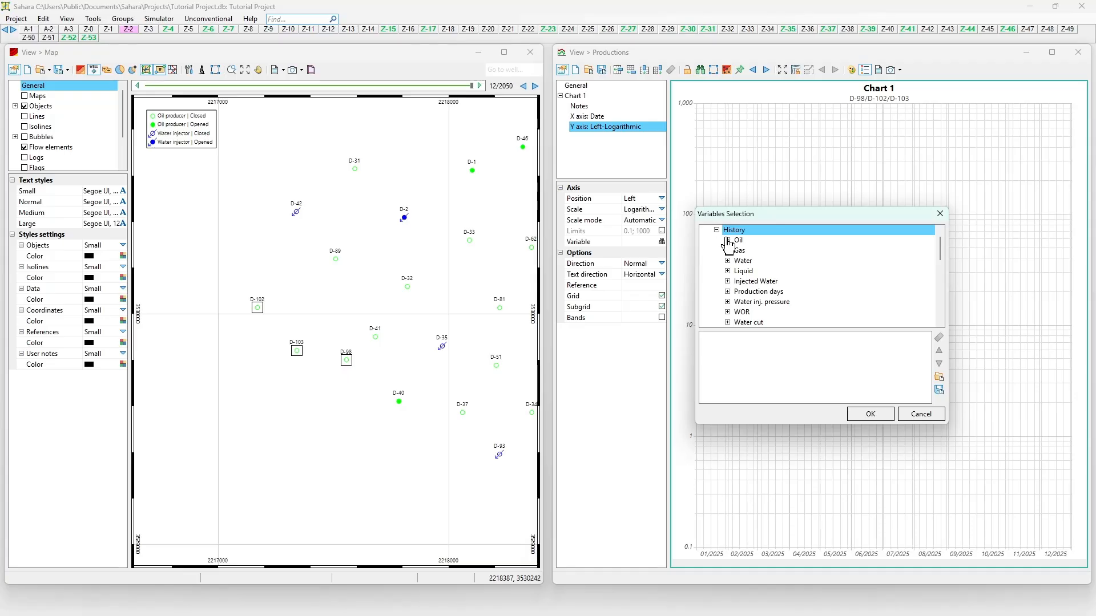
{"action": "left_click", "coordinate": [727, 240]}
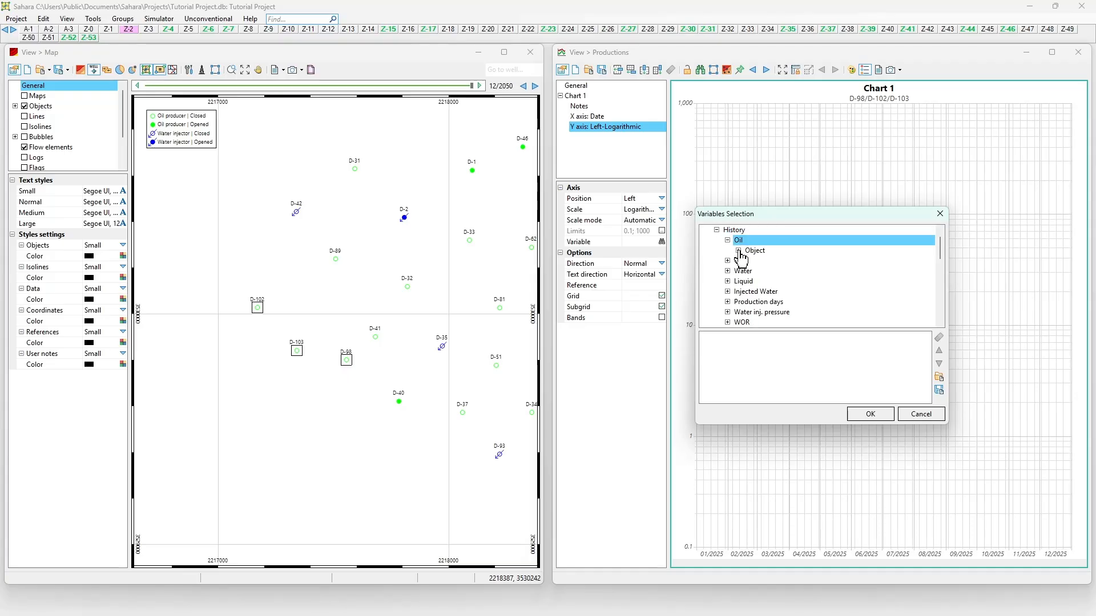
{"action": "left_click", "coordinate": [738, 251]}
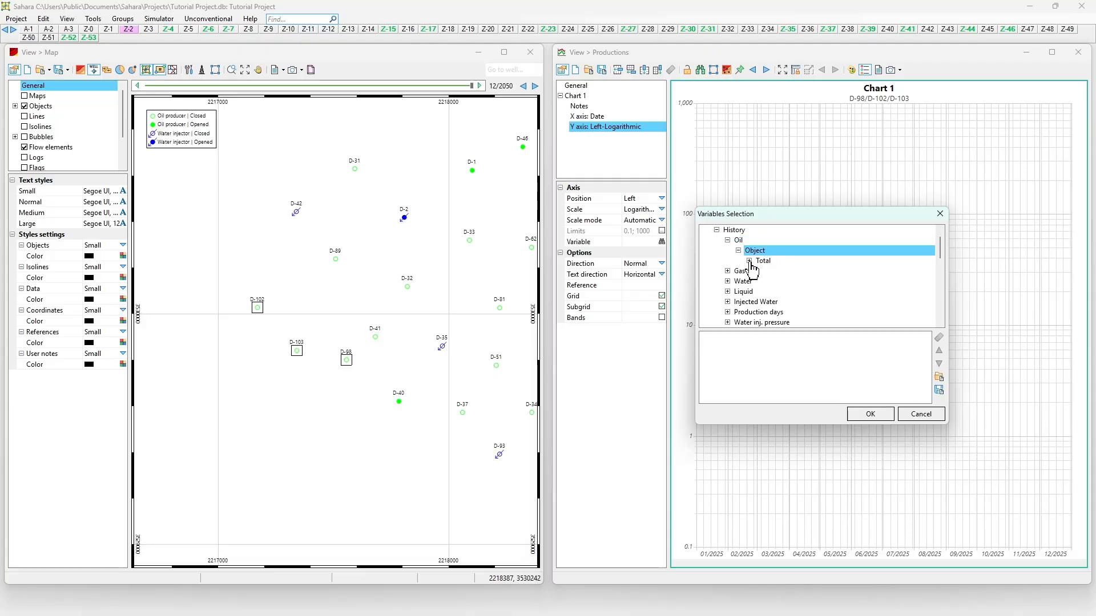
{"action": "left_click", "coordinate": [749, 260]}
{"action": "double_click", "coordinate": [777, 273]}
{"action": "left_click", "coordinate": [862, 412]}
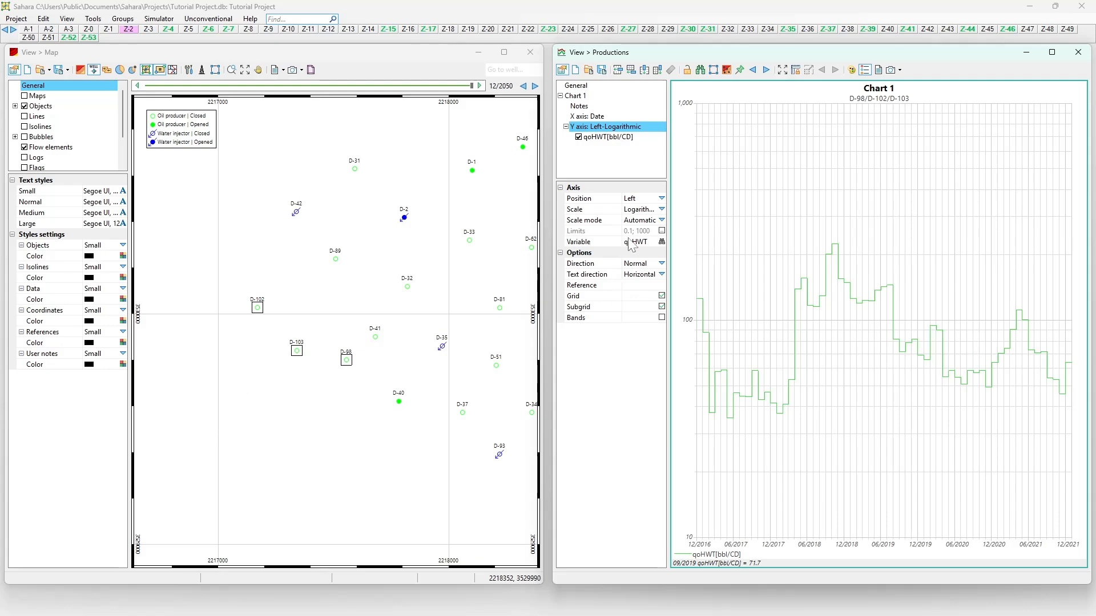
Title the chart 'Oil Production' and set its Format to Overlay for separate D-98, D-102, D-103 curves.
{"action": "left_click", "coordinate": [578, 96]}
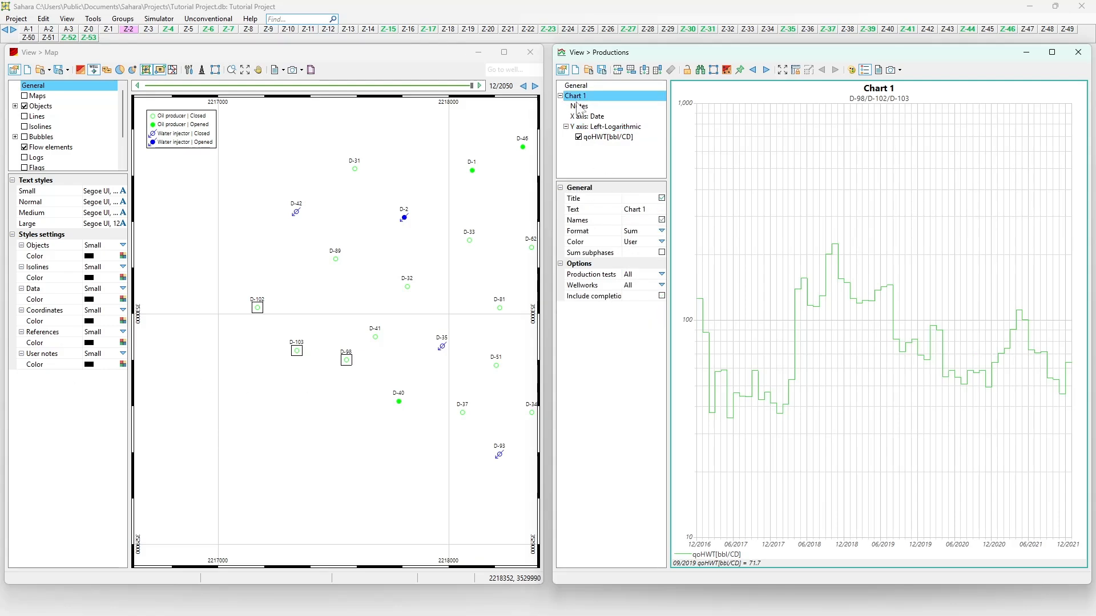
{"action": "left_click", "coordinate": [642, 209]}
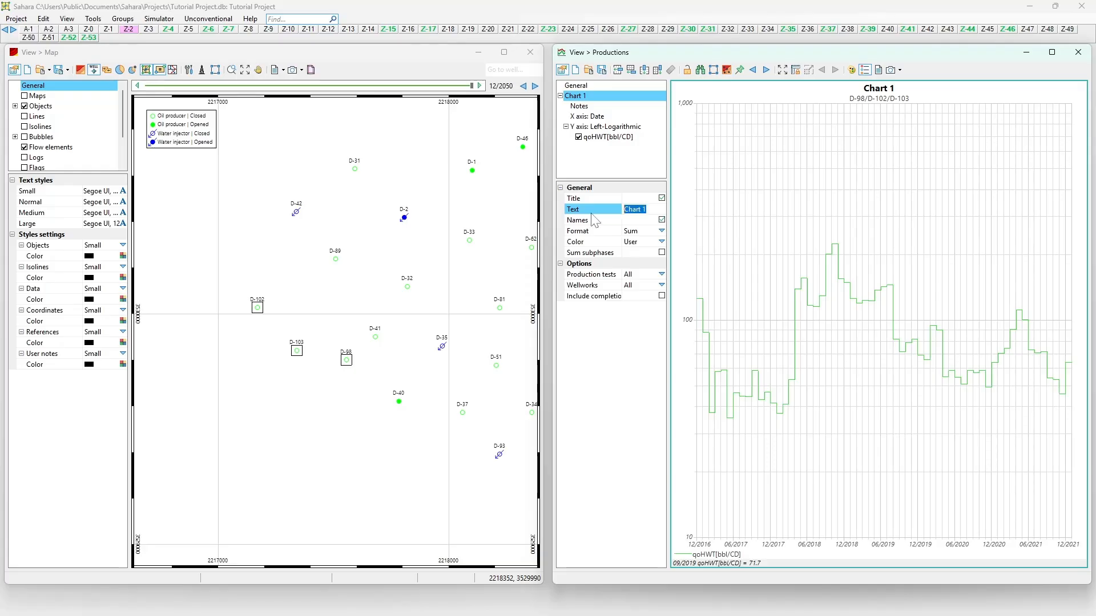
{"action": "type", "text": "Pro"}
{"action": "type", "text": "il Pr"}
{"action": "type", "text": "oduction"}
{"action": "left_click", "coordinate": [611, 358]}
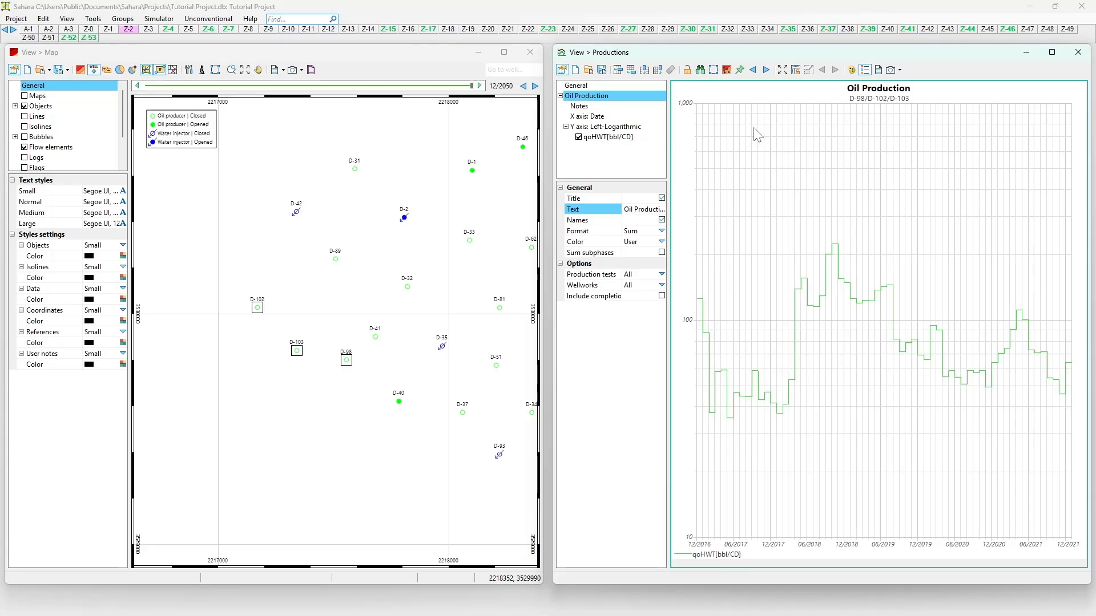
{"action": "left_click", "coordinate": [662, 231]}
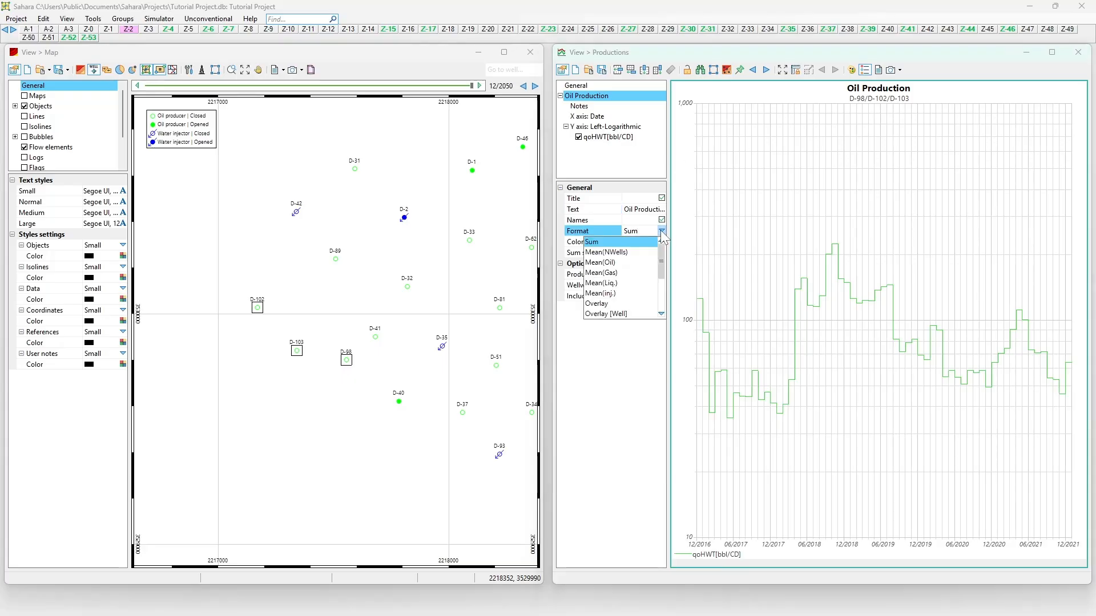
{"action": "left_click", "coordinate": [619, 303]}
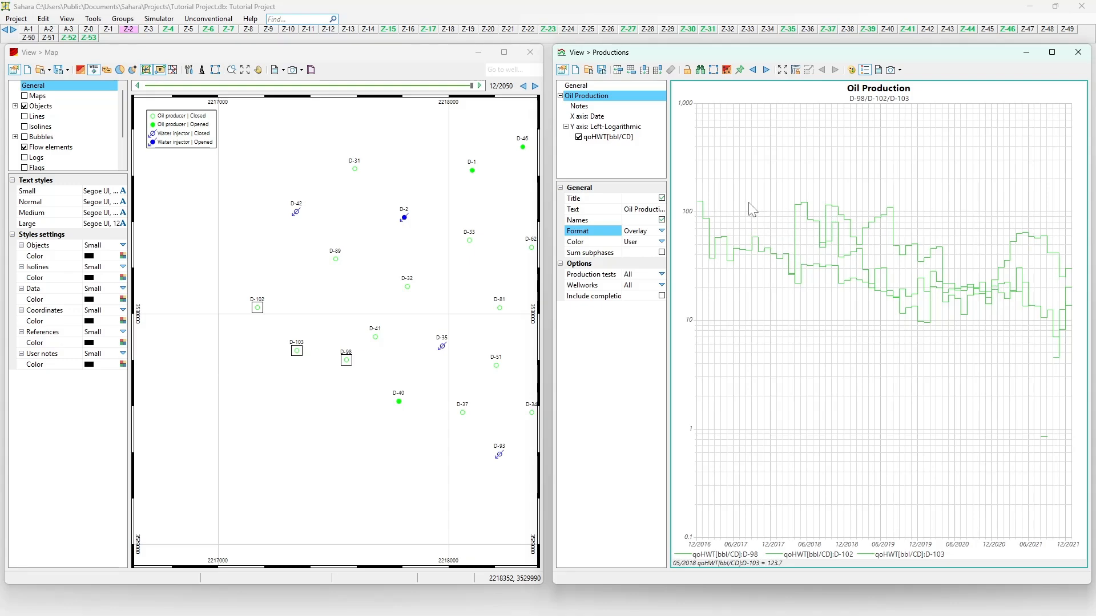
Recolour the qoHWT[bbl/CD] oil-rate curves from light green to a teal-green palette colour.
{"action": "left_click", "coordinate": [609, 243]}
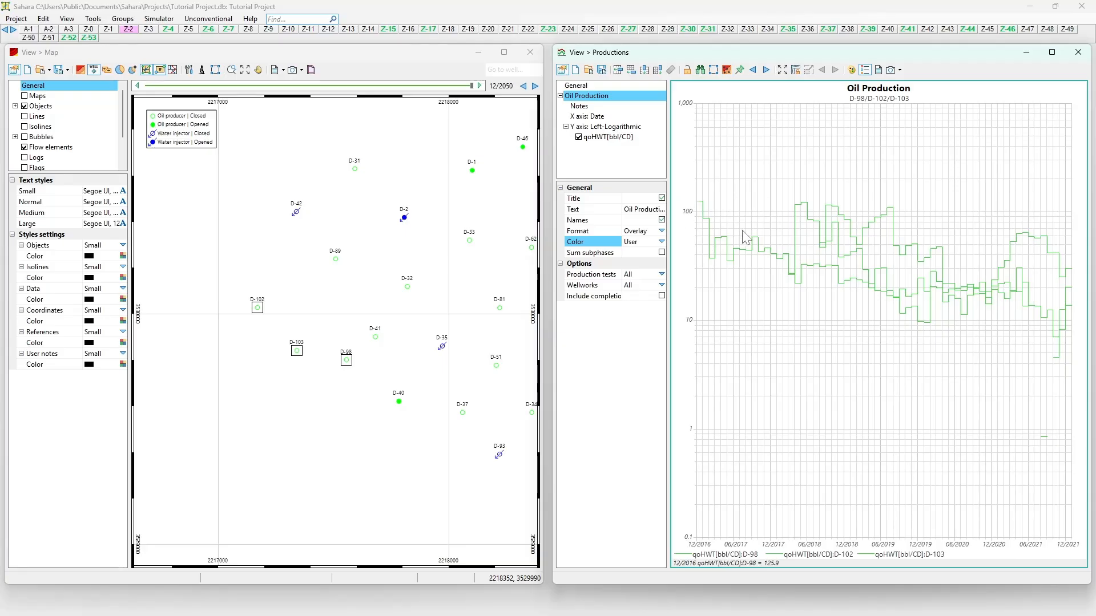
{"action": "left_click", "coordinate": [598, 137]}
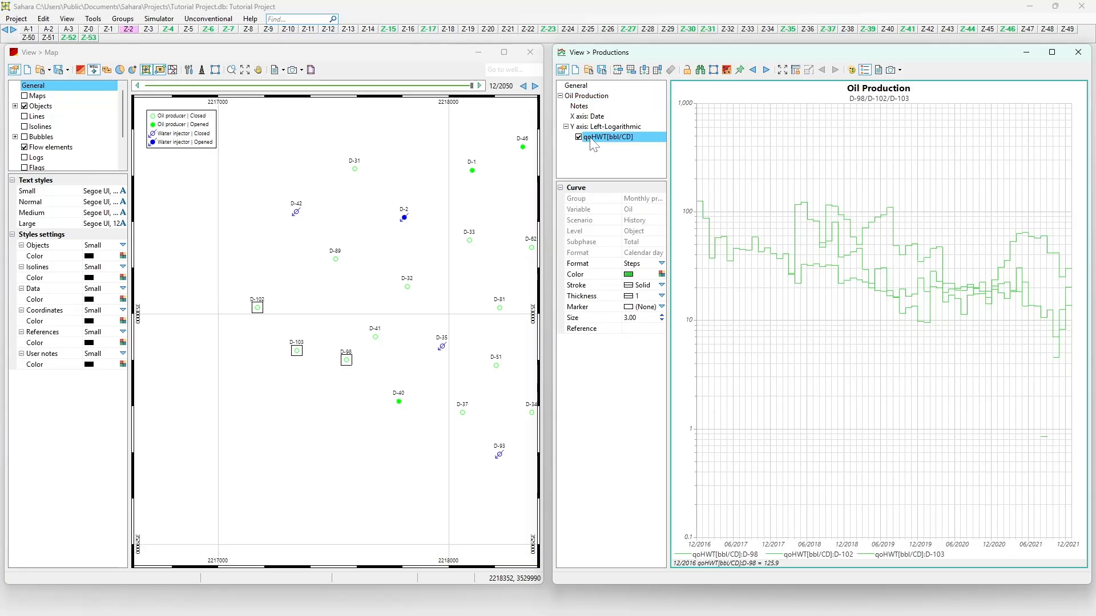
{"action": "left_click", "coordinate": [661, 274]}
{"action": "left_click", "coordinate": [646, 300]}
{"action": "left_click", "coordinate": [661, 275]}
{"action": "left_click", "coordinate": [666, 298]}
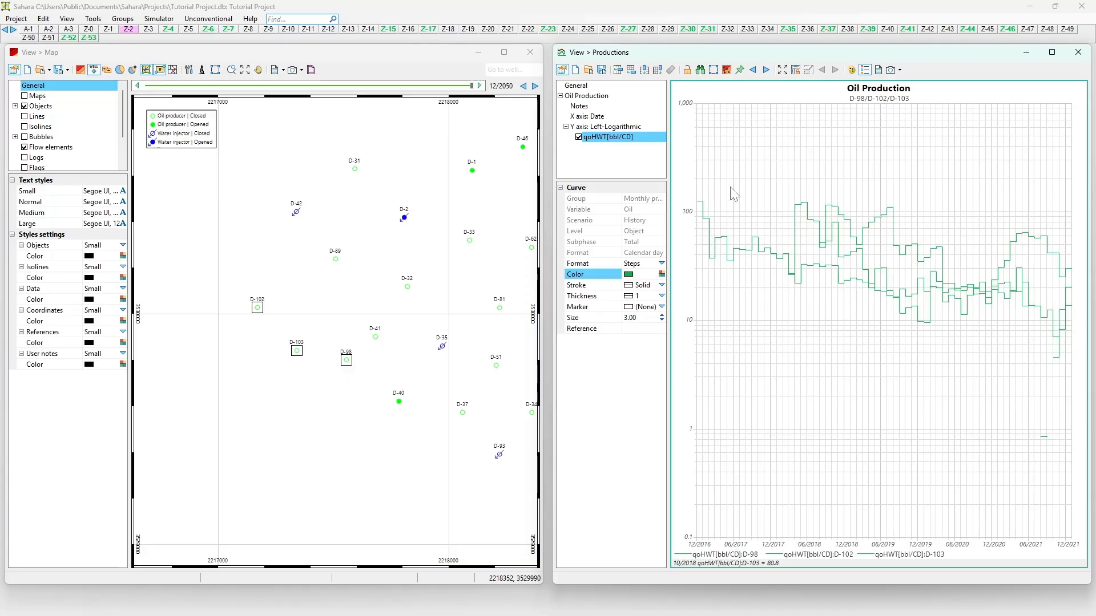
{"action": "left_click", "coordinate": [588, 123]}
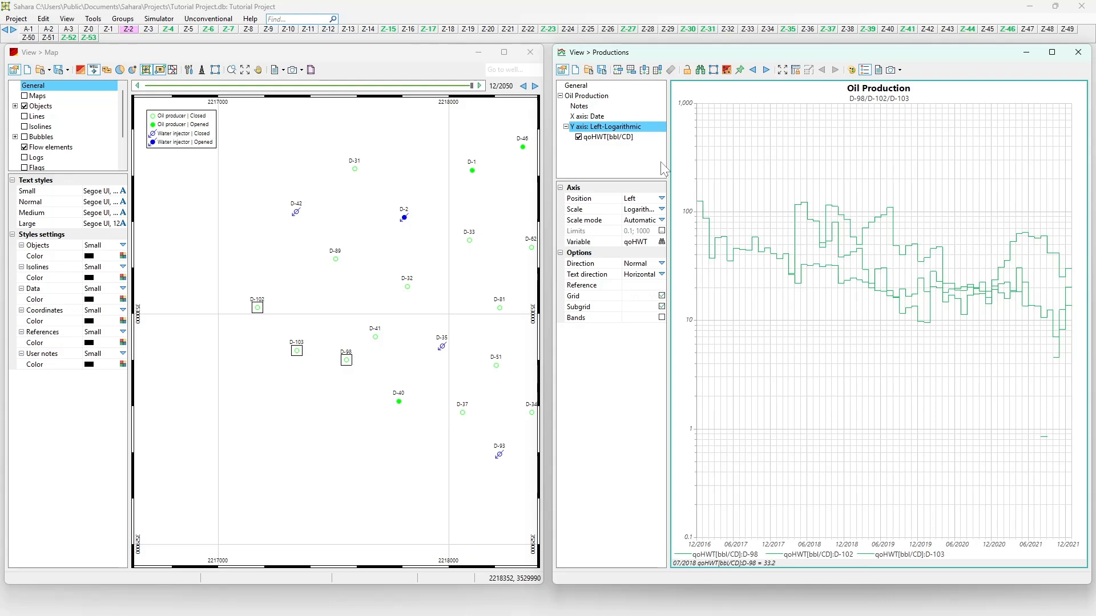
Set the chart's Color property to Random so D-98, D-102 and D-103 get distinct colours.
{"action": "left_click", "coordinate": [599, 118]}
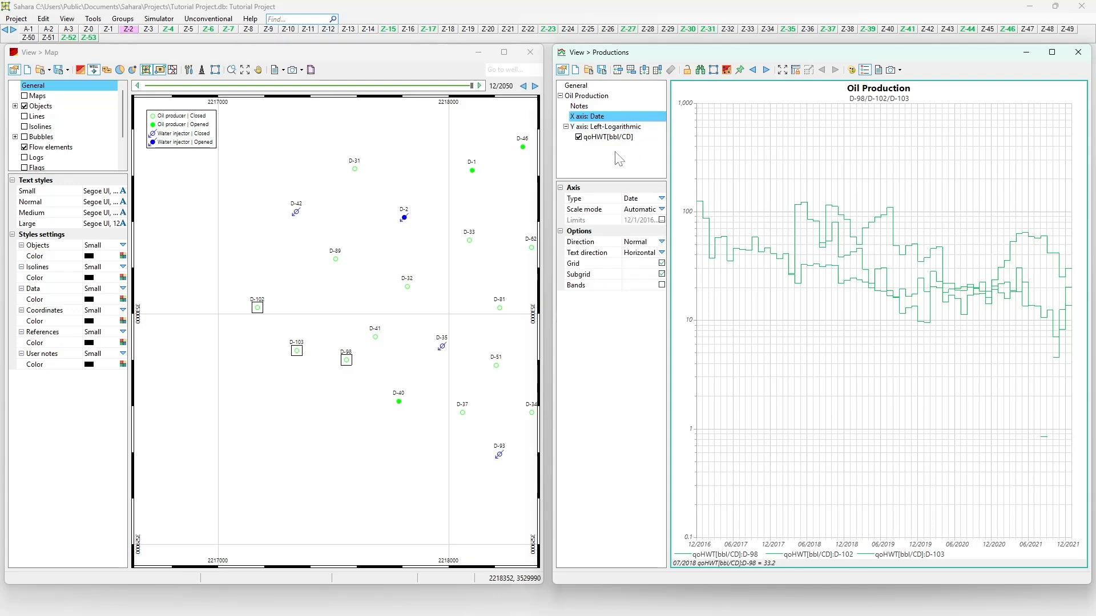
{"action": "left_click", "coordinate": [577, 96]}
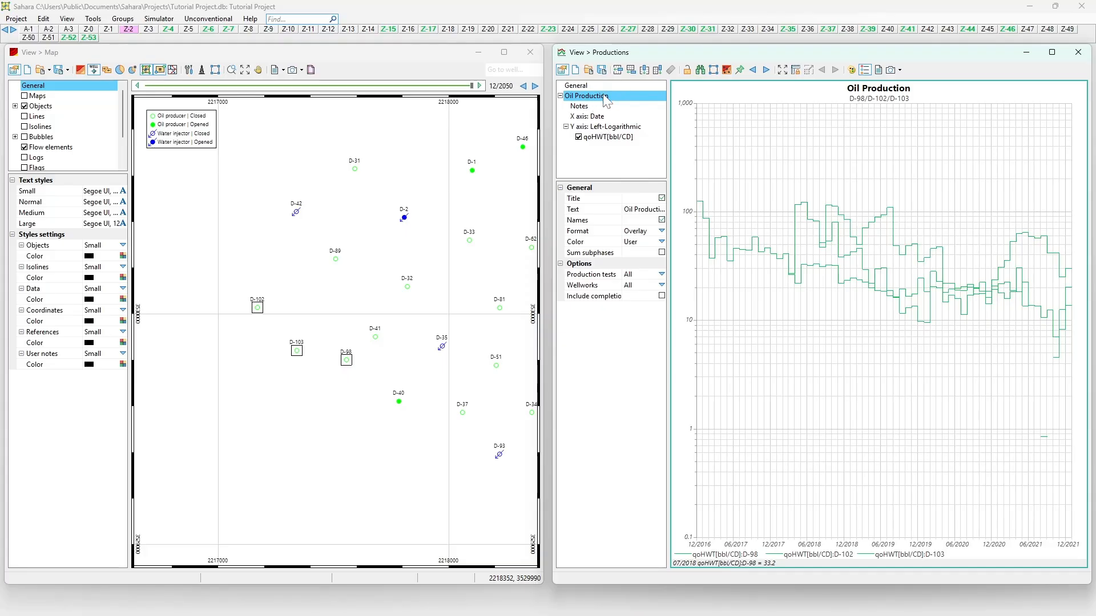
{"action": "left_click", "coordinate": [660, 242]}
{"action": "left_click", "coordinate": [661, 242]}
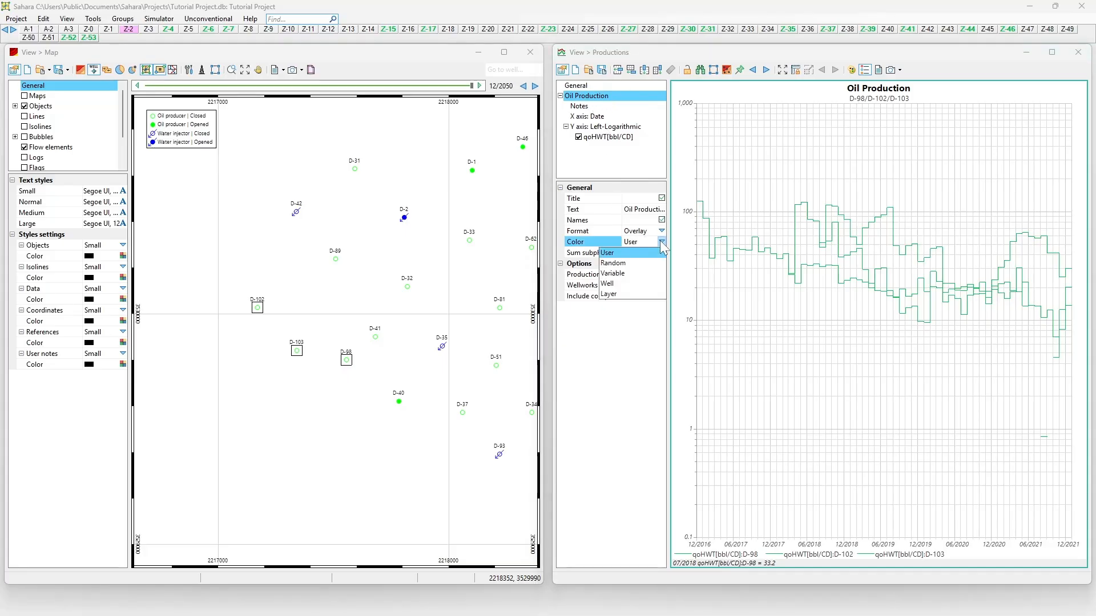
{"action": "left_click", "coordinate": [640, 262]}
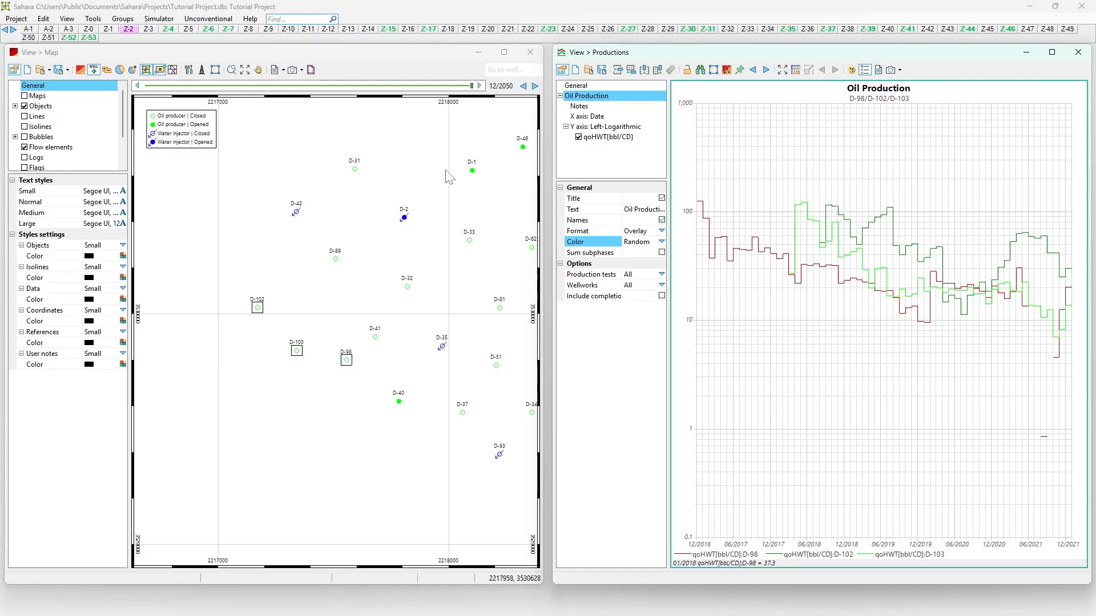
Set the chart Format to Stacked and zoom the date axis to 2016–2022.
{"action": "left_click", "coordinate": [662, 232]}
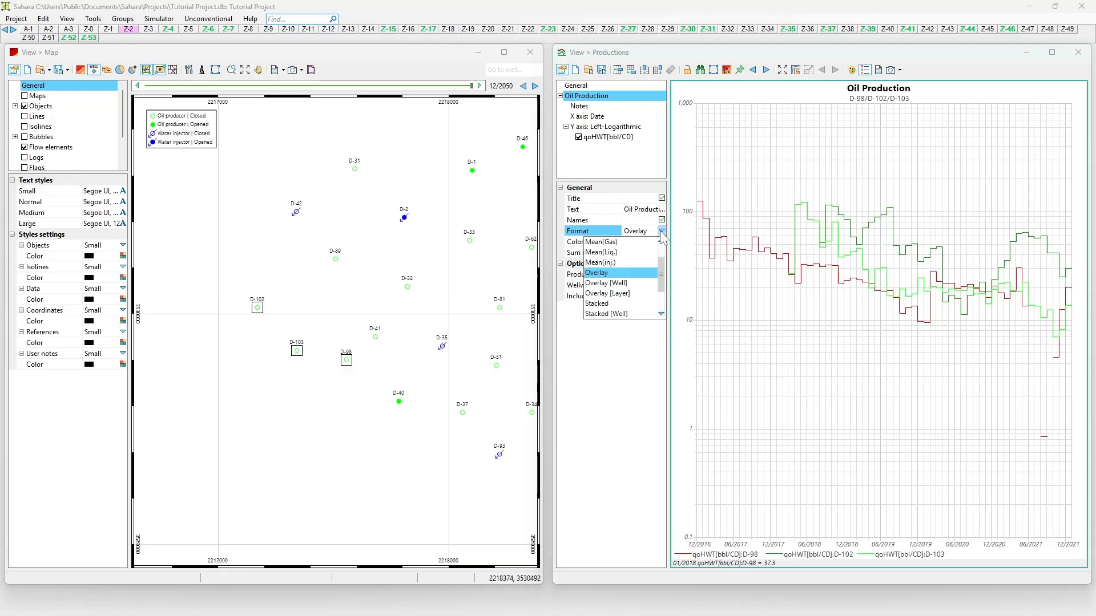
{"action": "left_click", "coordinate": [620, 304]}
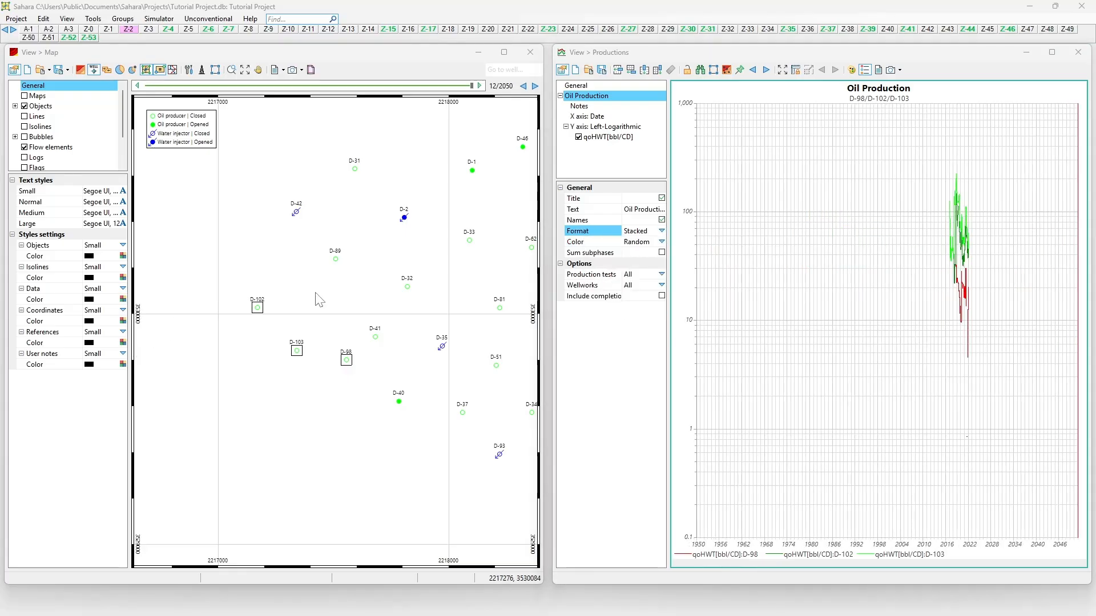
{"action": "scroll", "coordinate": [949, 251], "scroll_direction": "up", "scroll_amount": 5}
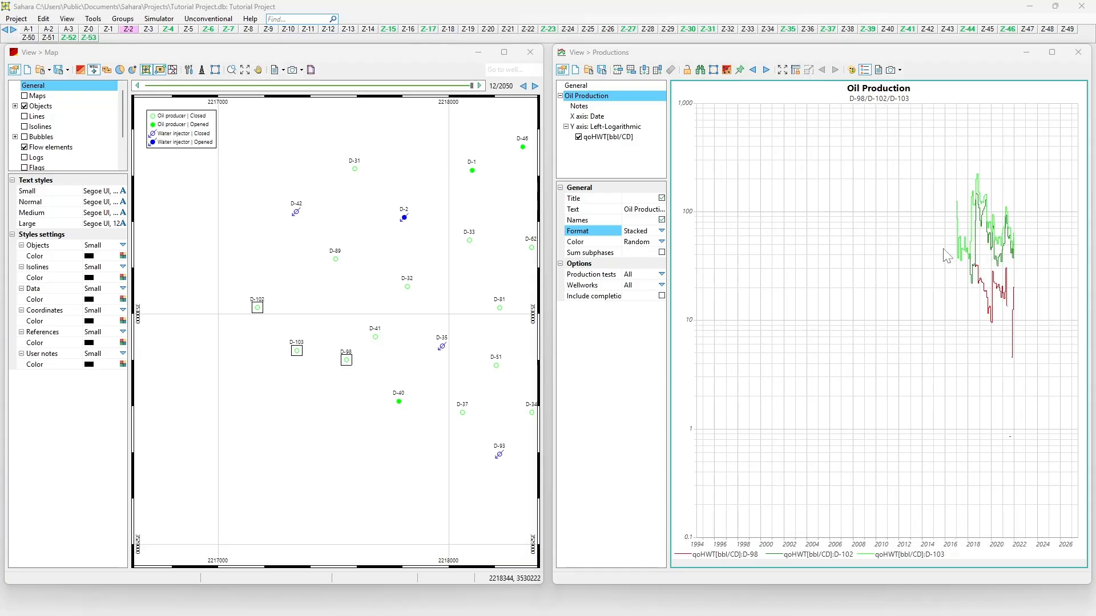
{"action": "scroll", "coordinate": [942, 260], "scroll_direction": "up", "scroll_amount": 5}
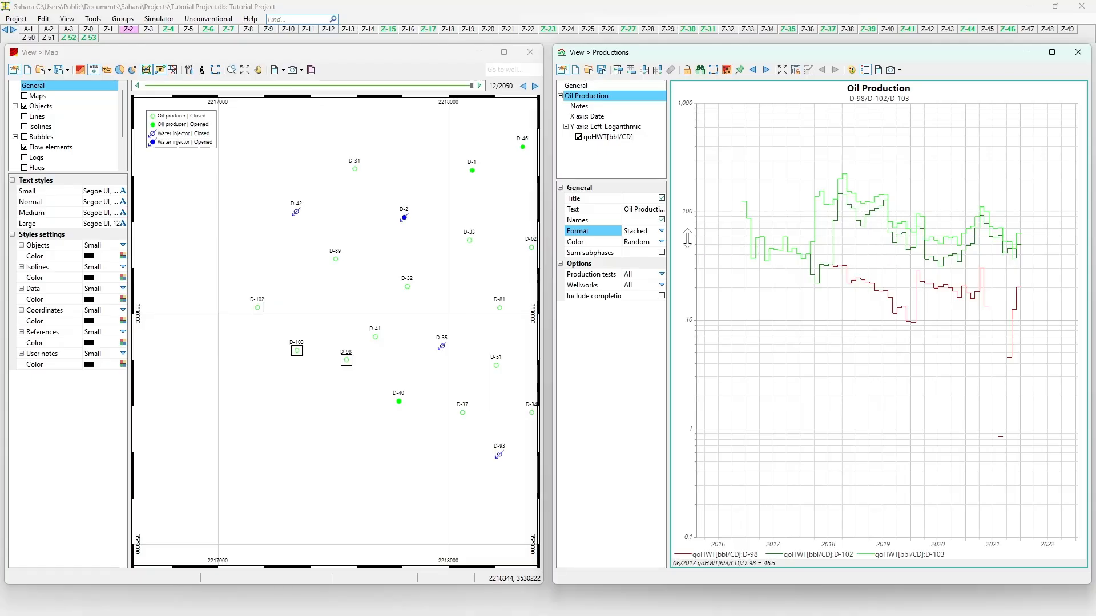
Try the Normalized format, then switch the chart Format to Mean(NWells).
{"action": "left_click", "coordinate": [662, 231]}
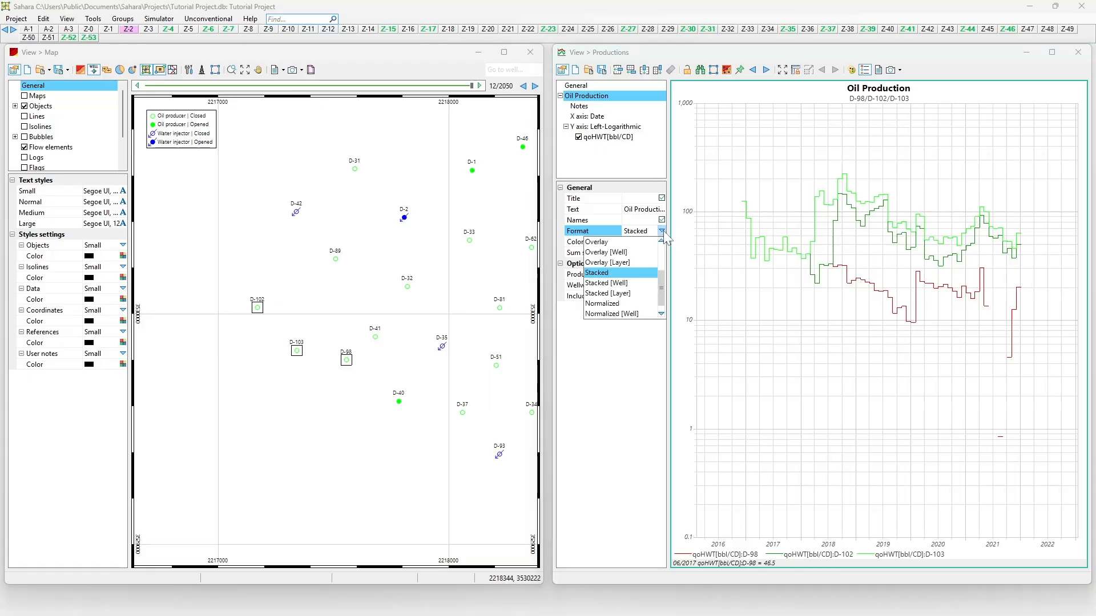
{"action": "left_click", "coordinate": [625, 304]}
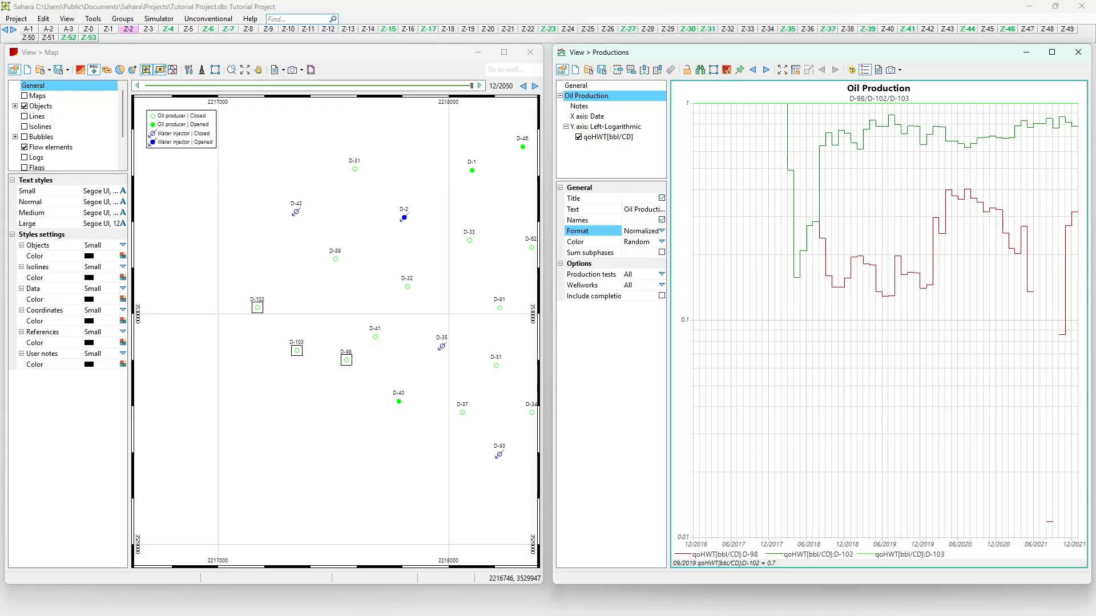
{"action": "left_click", "coordinate": [662, 231]}
{"action": "scroll", "coordinate": [622, 268], "scroll_direction": "up", "scroll_amount": 3}
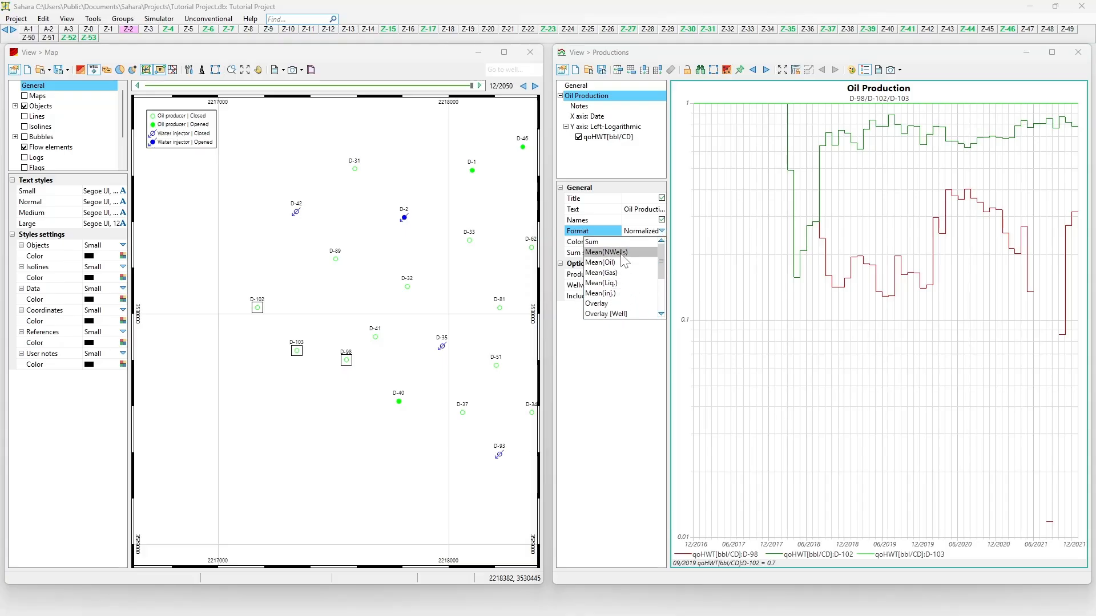
{"action": "left_click", "coordinate": [606, 252]}
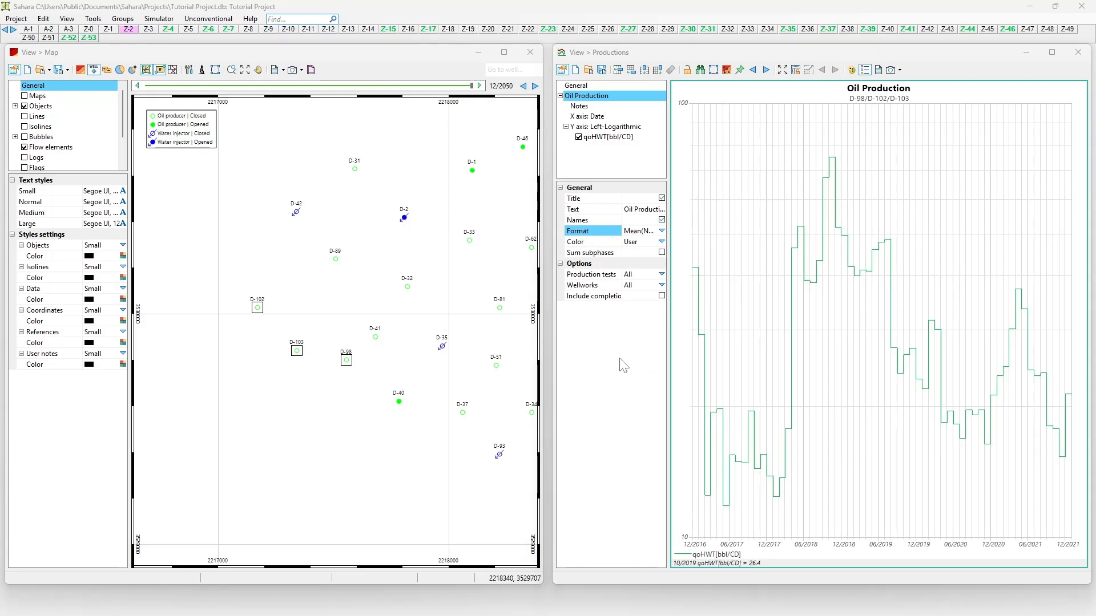
Cycle the chart Format through Mean(Oil) and Mean(Gas), settling on Mean(Liq.).
{"action": "left_click", "coordinate": [661, 231]}
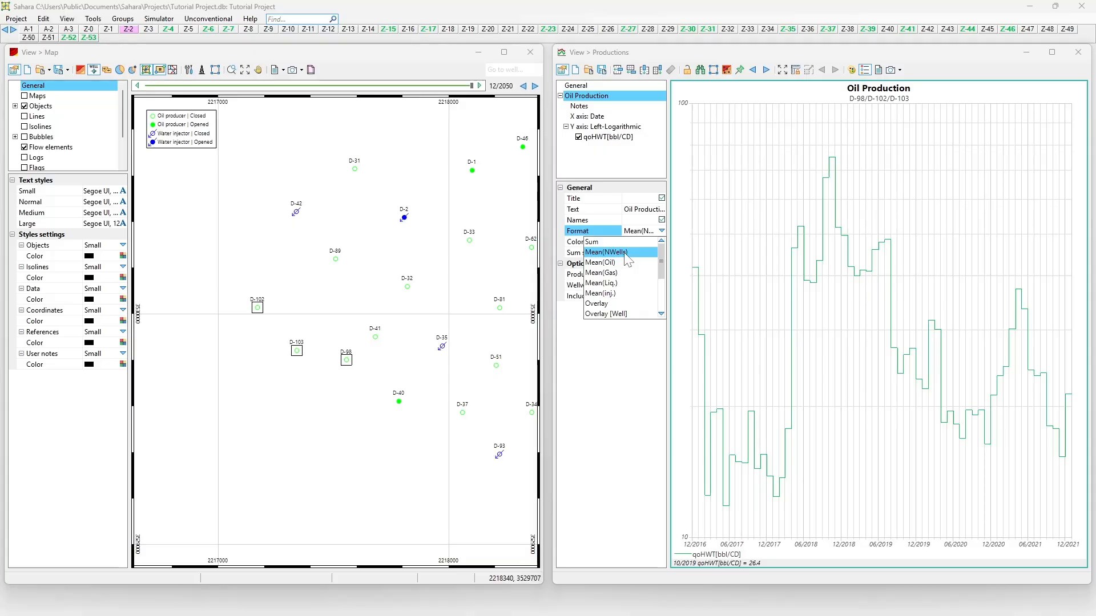
{"action": "left_click", "coordinate": [608, 263]}
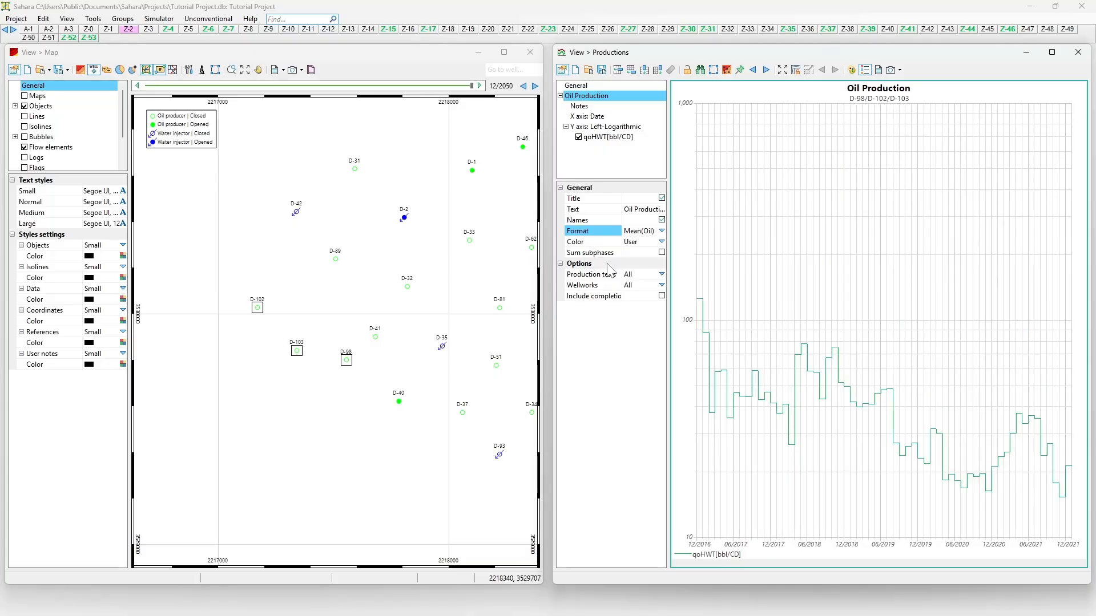
{"action": "left_click", "coordinate": [661, 231]}
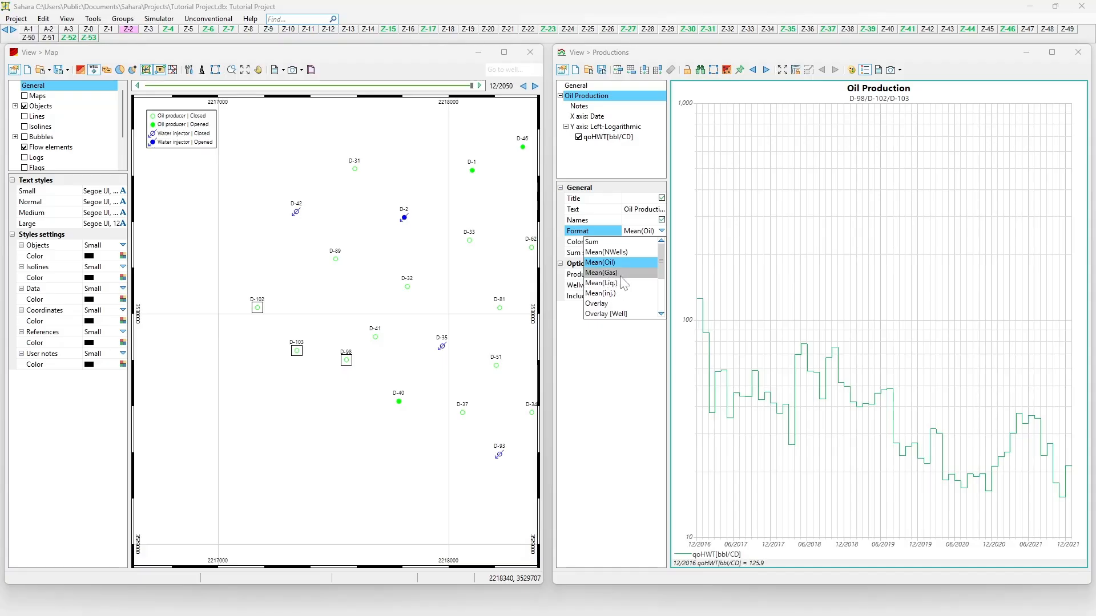
{"action": "left_click", "coordinate": [622, 275]}
{"action": "left_click", "coordinate": [662, 230]}
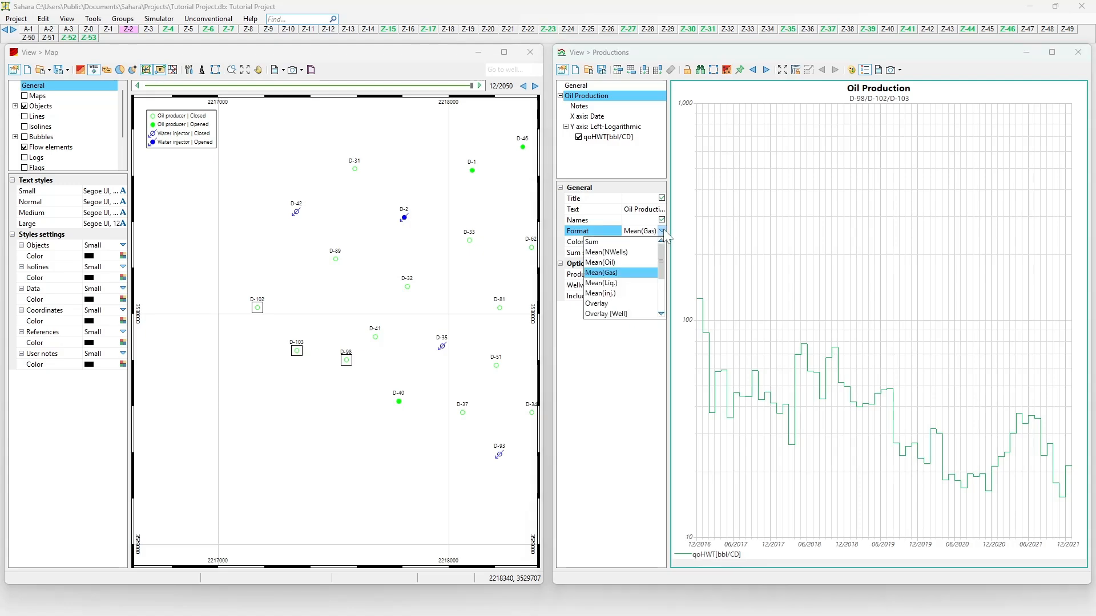
{"action": "left_click", "coordinate": [614, 283]}
{"action": "left_click", "coordinate": [662, 230]}
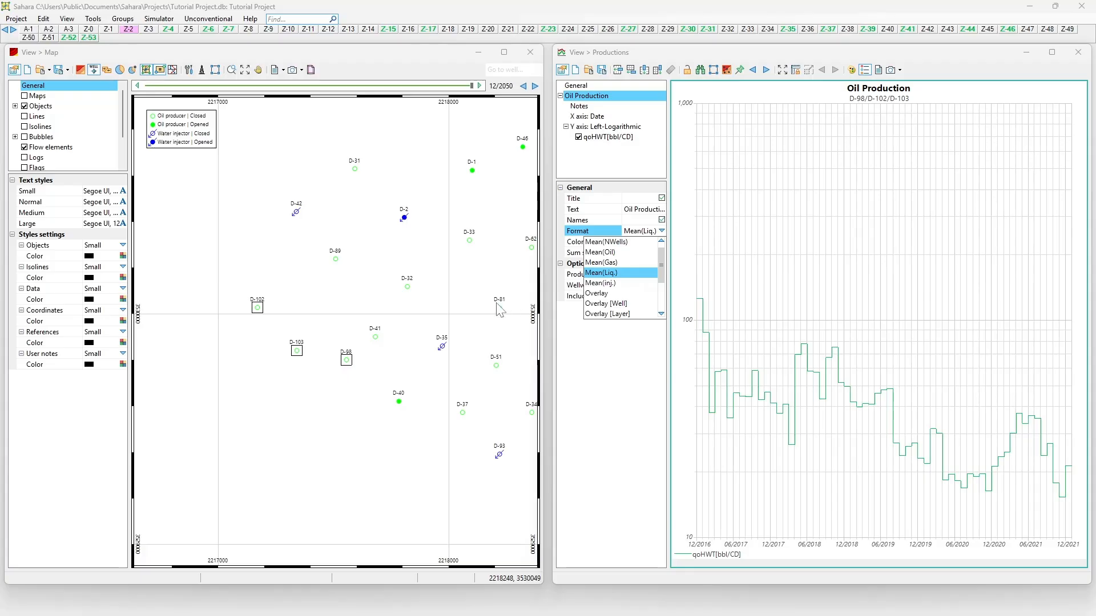
{"action": "left_click", "coordinate": [359, 284]}
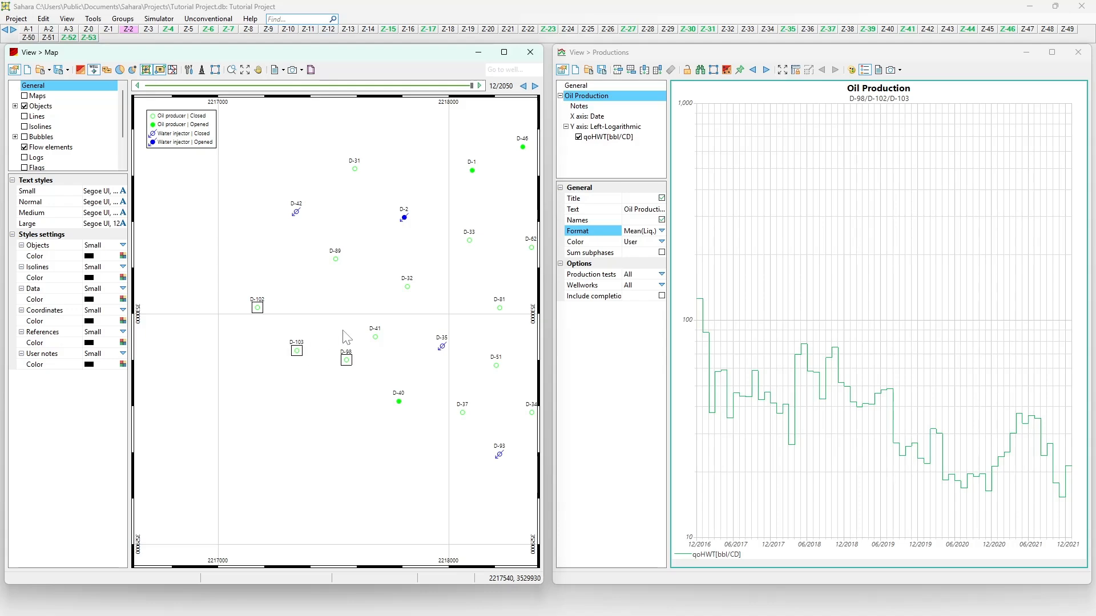
{"action": "left_click", "coordinate": [661, 231]}
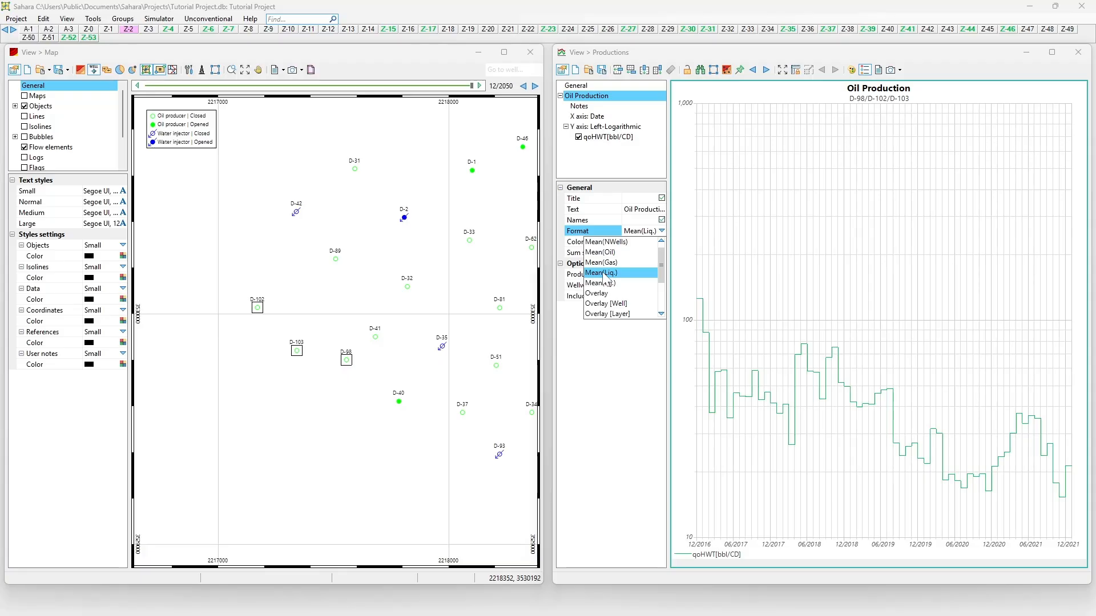
{"action": "left_click", "coordinate": [407, 328]}
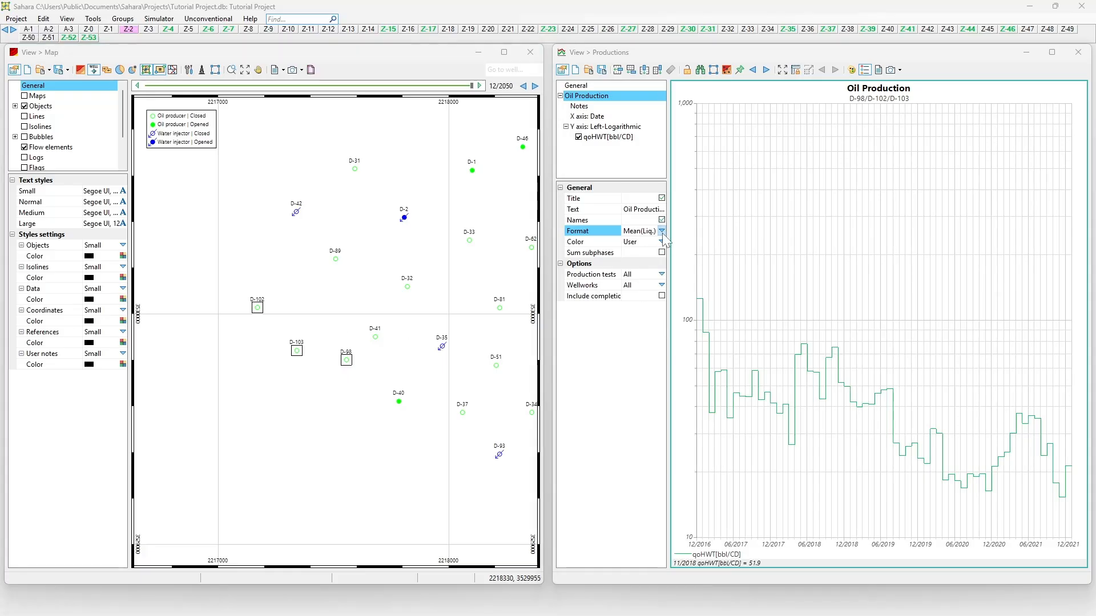
{"action": "left_click", "coordinate": [661, 231]}
{"action": "scroll", "coordinate": [630, 272], "scroll_direction": "down", "scroll_amount": 1}
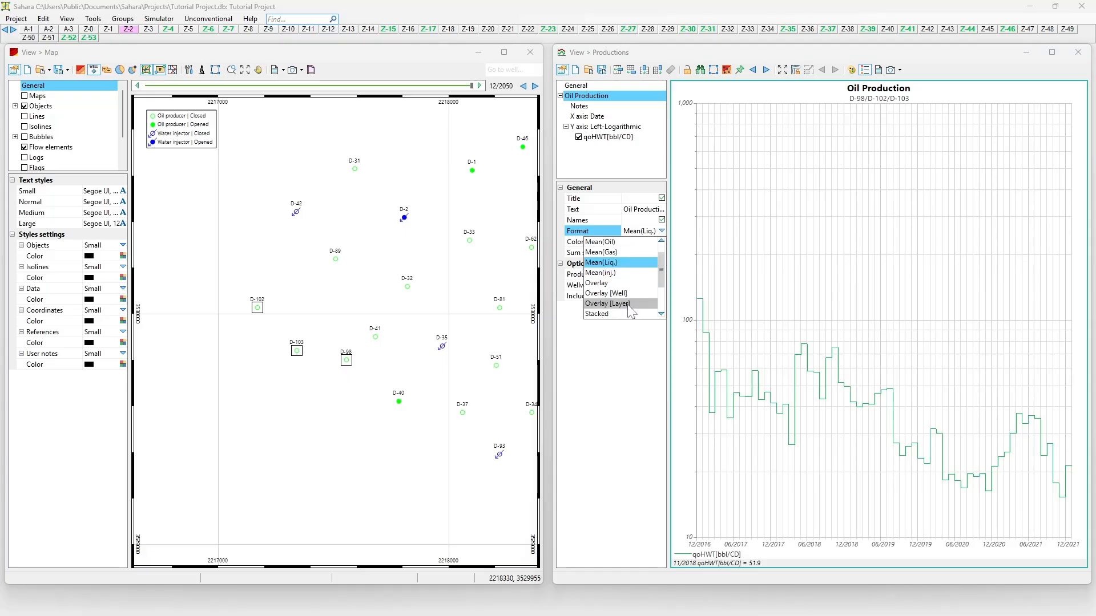
{"action": "scroll", "coordinate": [627, 297], "scroll_direction": "down", "scroll_amount": 1}
{"action": "scroll", "coordinate": [623, 296], "scroll_direction": "down", "scroll_amount": 4}
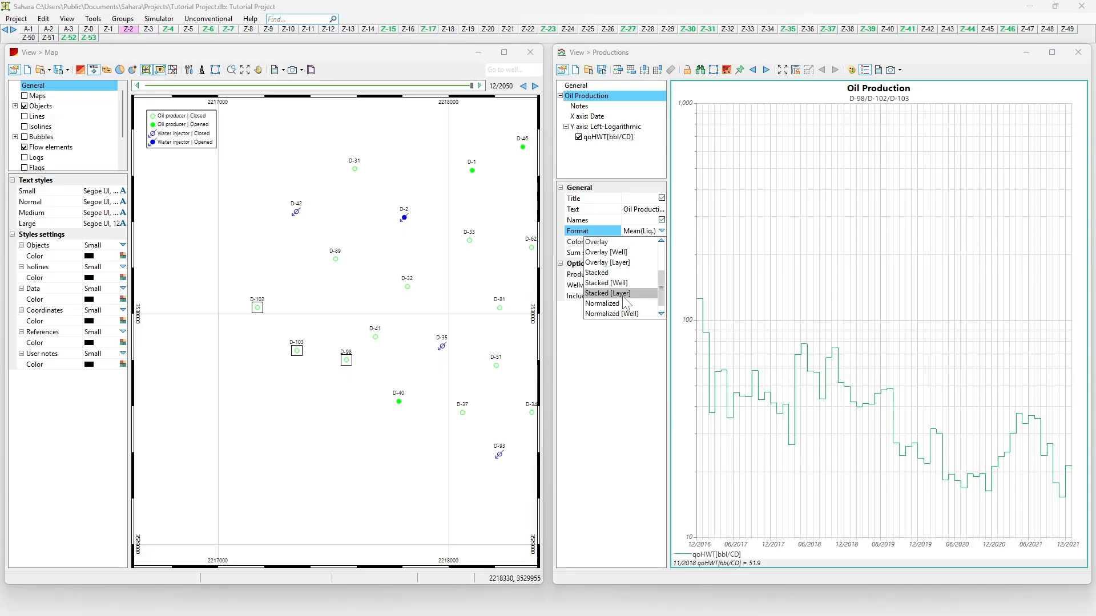
{"action": "left_click", "coordinate": [611, 349]}
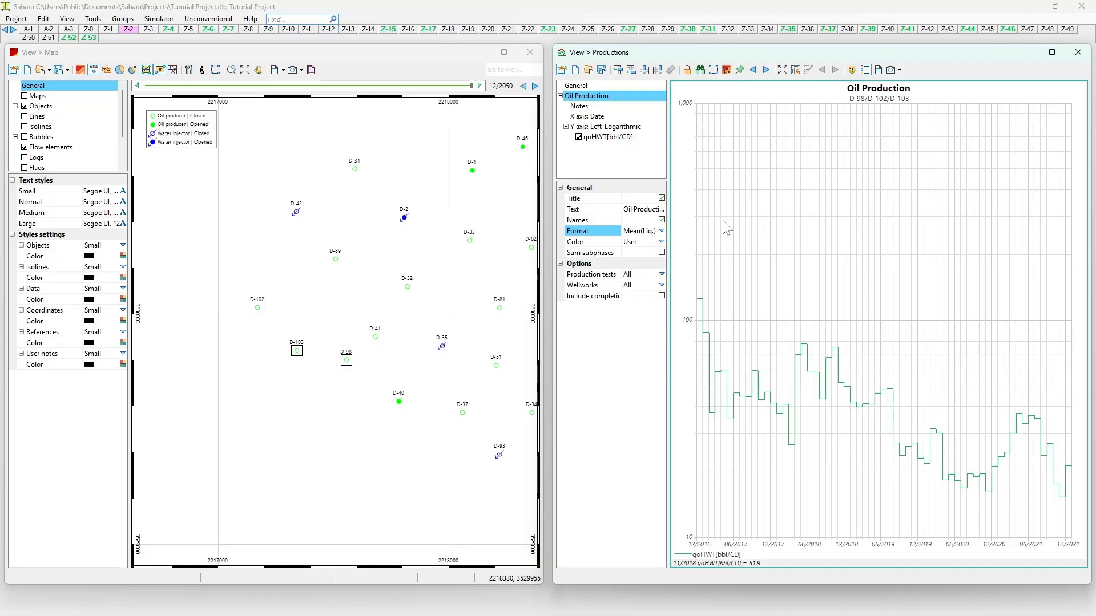
Reset to a new empty Chart 1 and open Edit Curves selection on the Left-Logarithmic Y axis.
{"action": "left_click", "coordinate": [575, 70]}
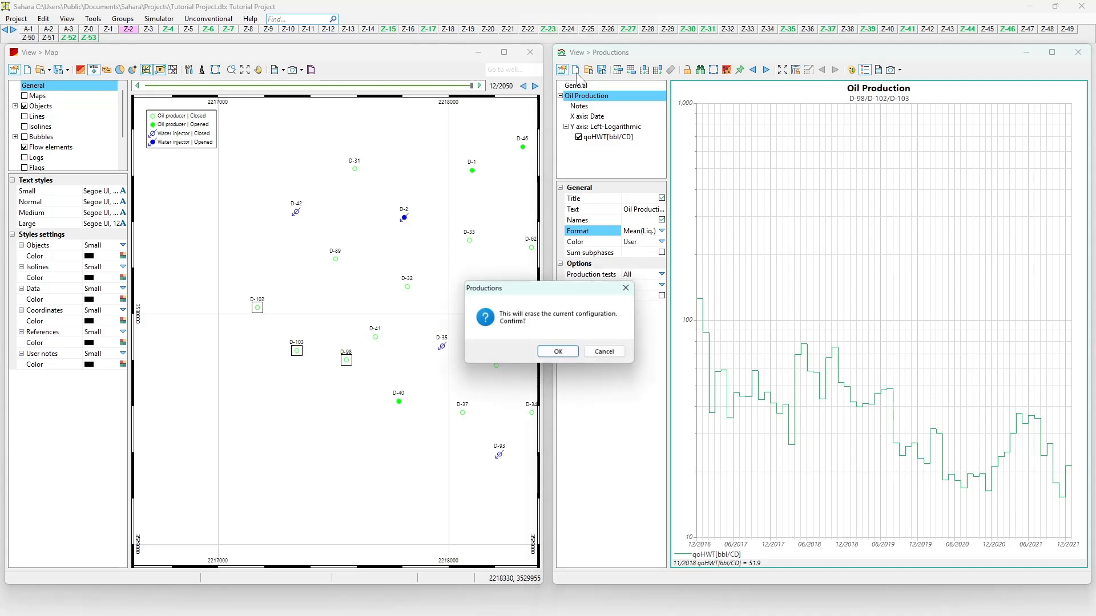
{"action": "left_click", "coordinate": [545, 352]}
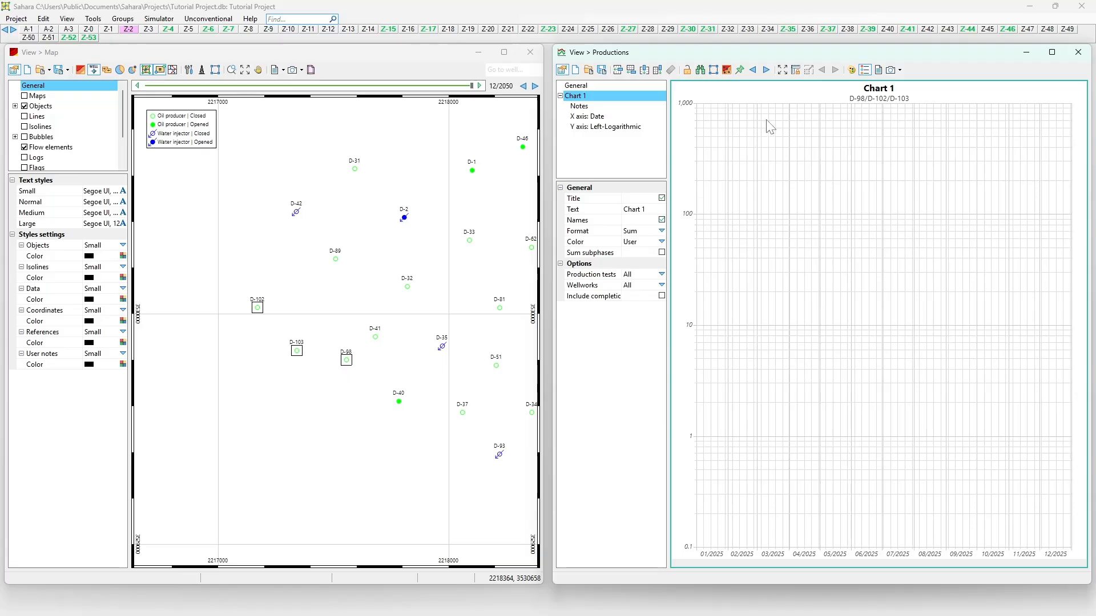
{"action": "left_click", "coordinate": [589, 128]}
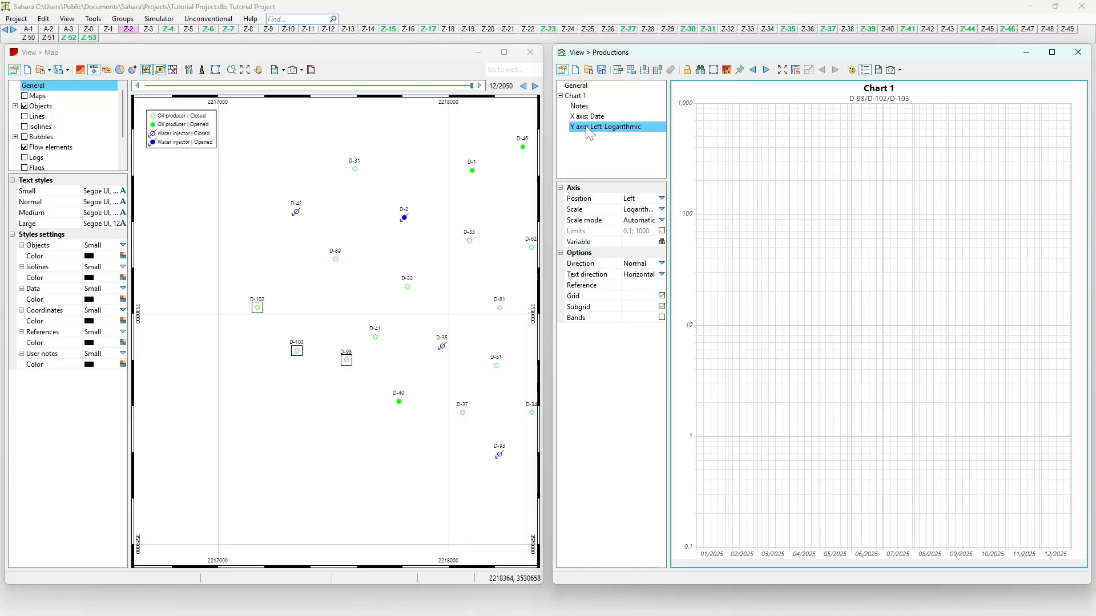
{"action": "right_click", "coordinate": [589, 133]}
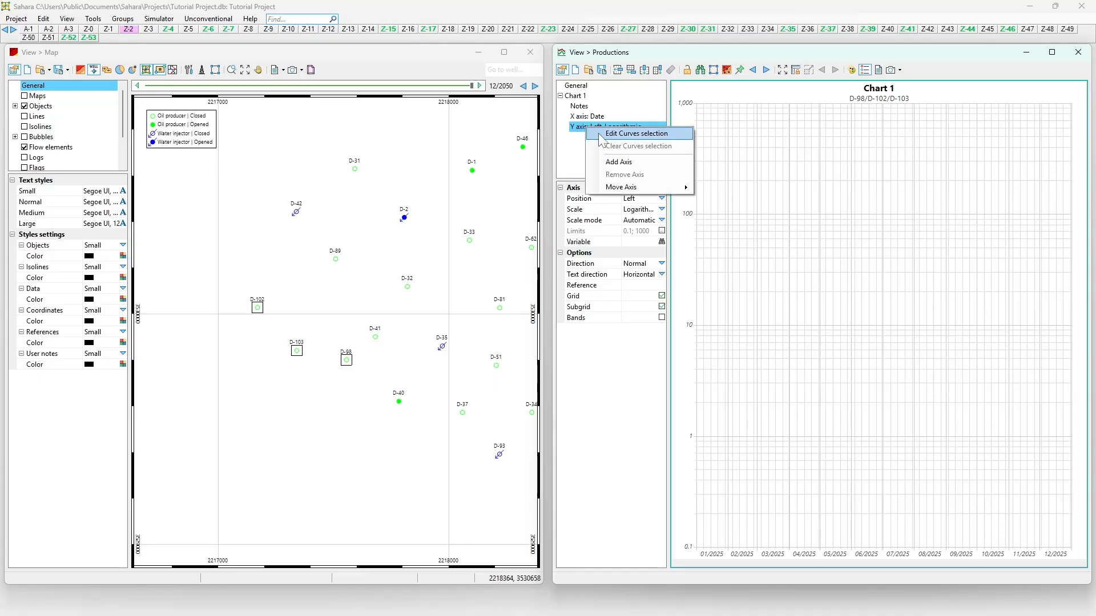
{"action": "left_click", "coordinate": [587, 118]}
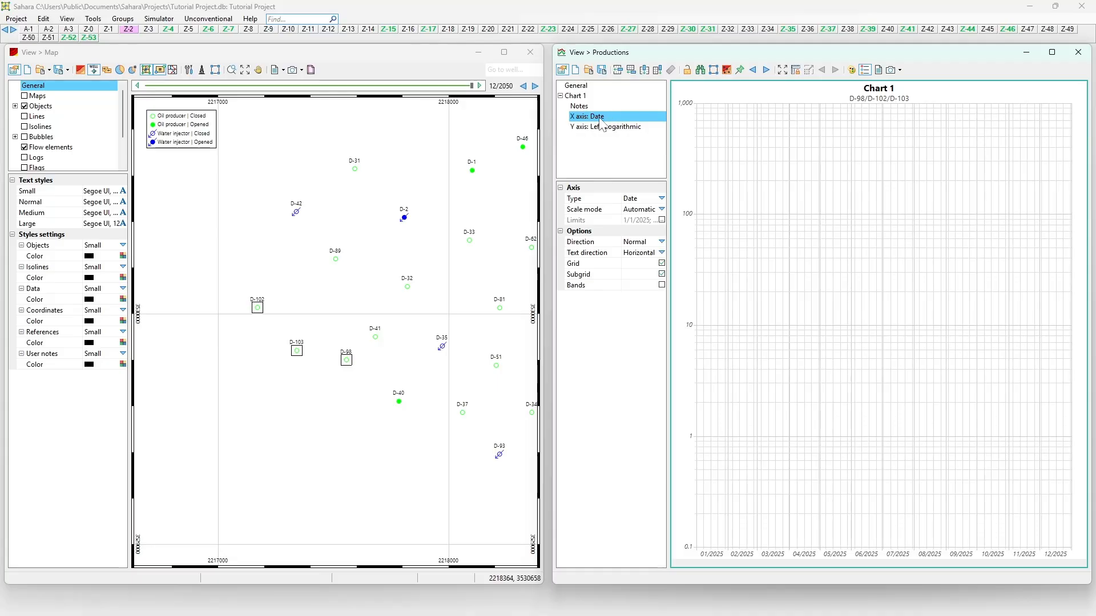
{"action": "left_click", "coordinate": [594, 129]}
{"action": "right_click", "coordinate": [591, 130]}
{"action": "left_click", "coordinate": [604, 135]}
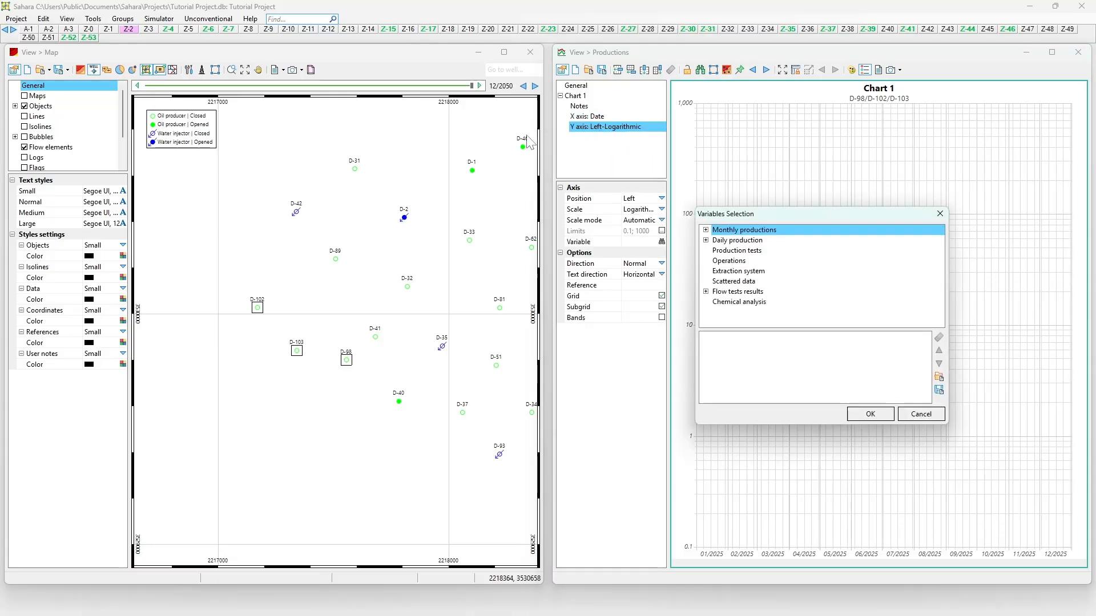
Add the Monthly History Injected Water Layer Total calendar-day rate qwiHLT[bbl/CD] to the Y axis.
{"action": "left_click", "coordinate": [706, 230]}
{"action": "double_click", "coordinate": [716, 240]}
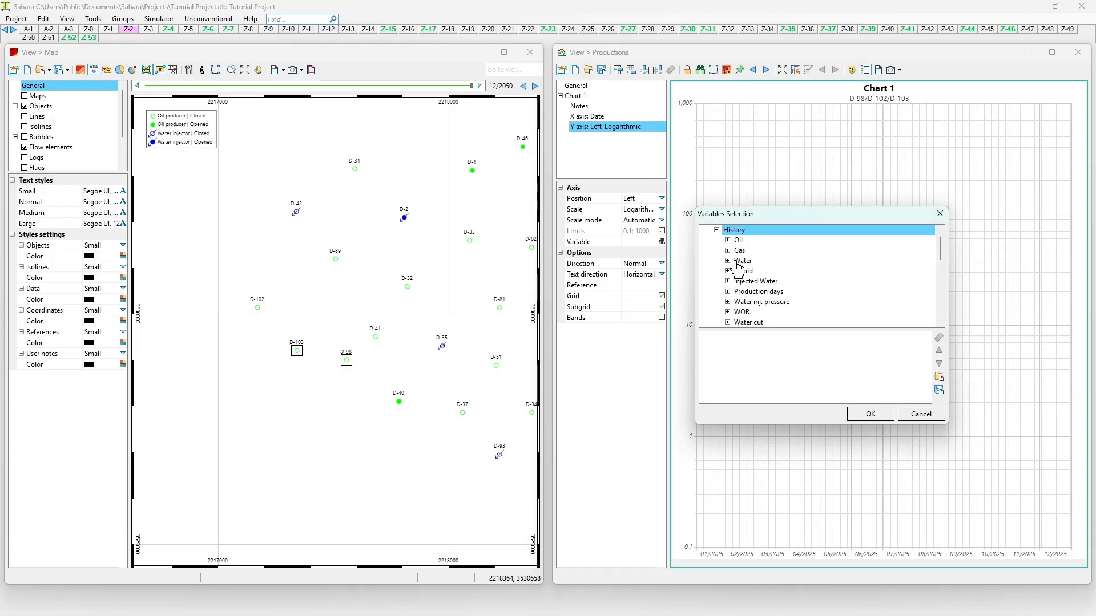
{"action": "left_click", "coordinate": [730, 281]}
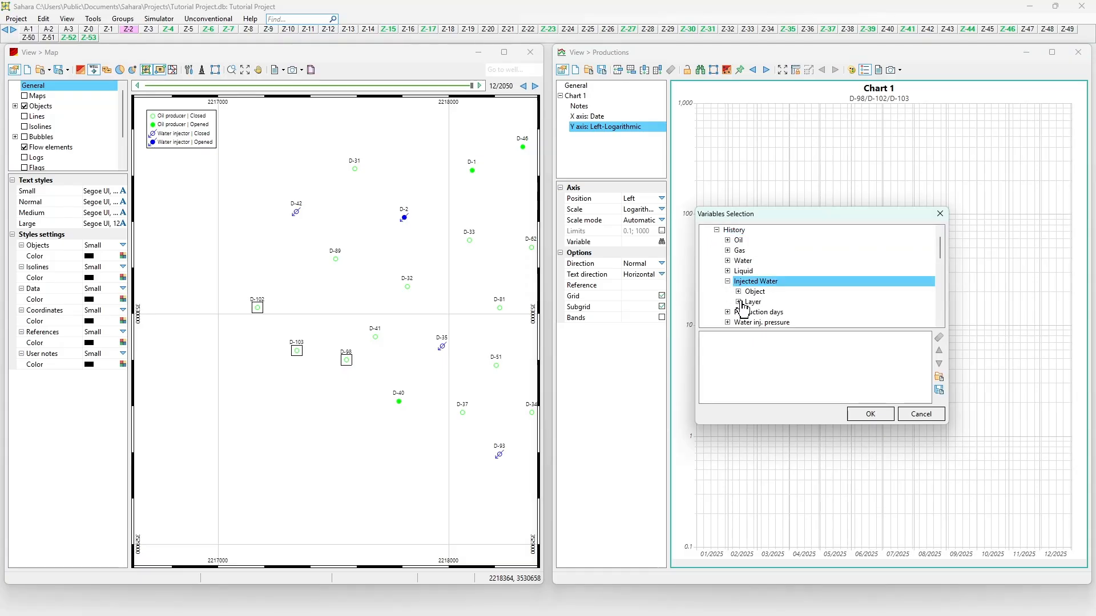
{"action": "scroll", "coordinate": [742, 308], "scroll_direction": "down", "scroll_amount": 1}
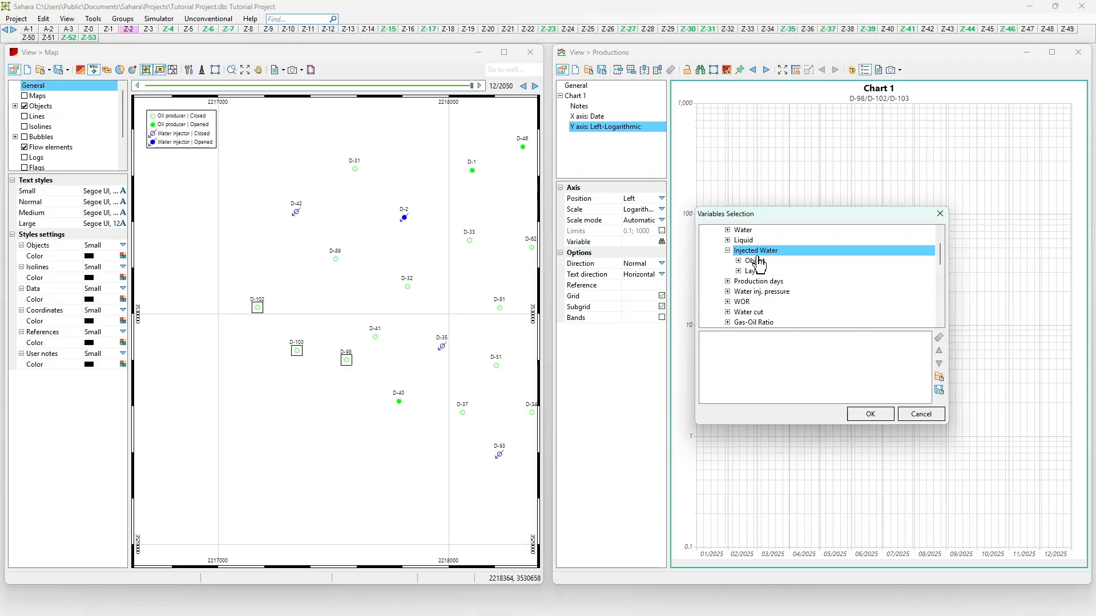
{"action": "left_click", "coordinate": [738, 271]}
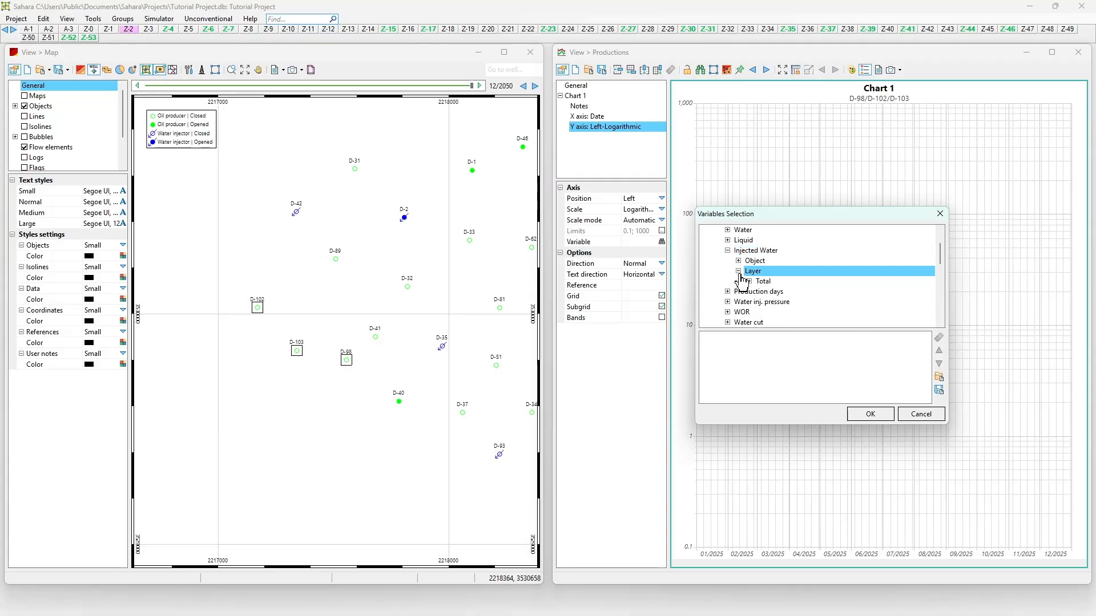
{"action": "left_click", "coordinate": [749, 282]}
{"action": "double_click", "coordinate": [768, 293]}
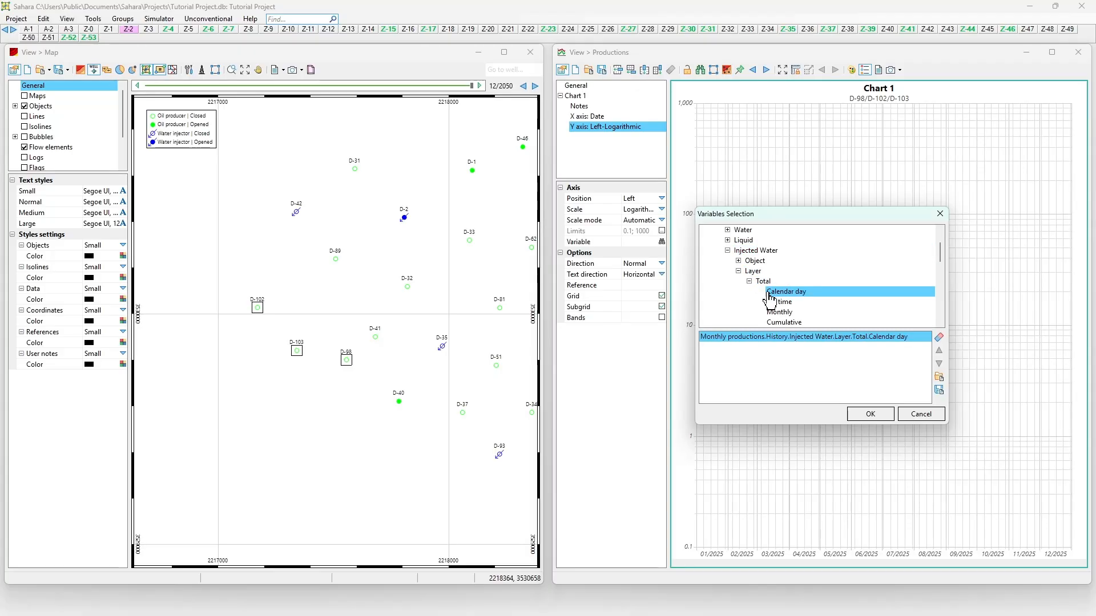
{"action": "key", "text": "Return"}
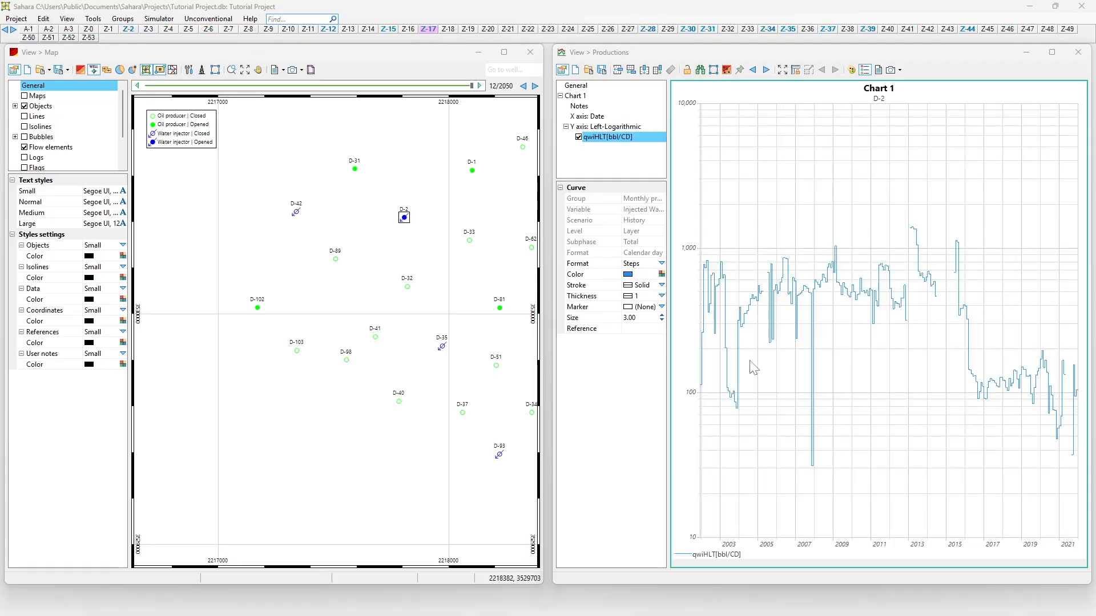
Preview the injected-water chart for layers Z-28, Z-30, Z-31 and Z-17 in turn.
{"action": "mouse_move", "coordinate": [739, 319]}
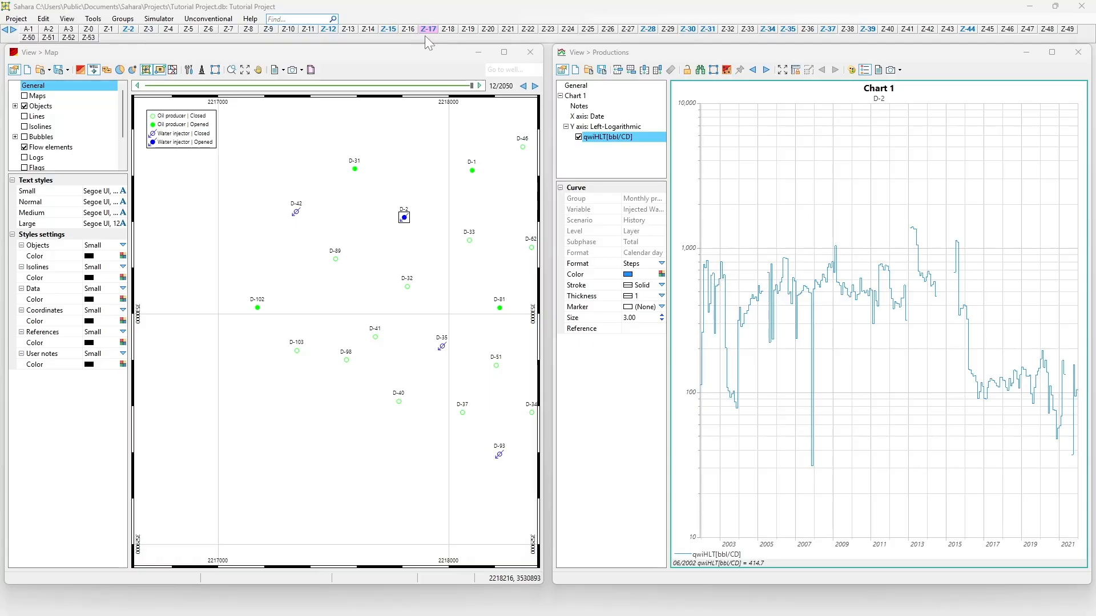
{"action": "left_click", "coordinate": [654, 31]}
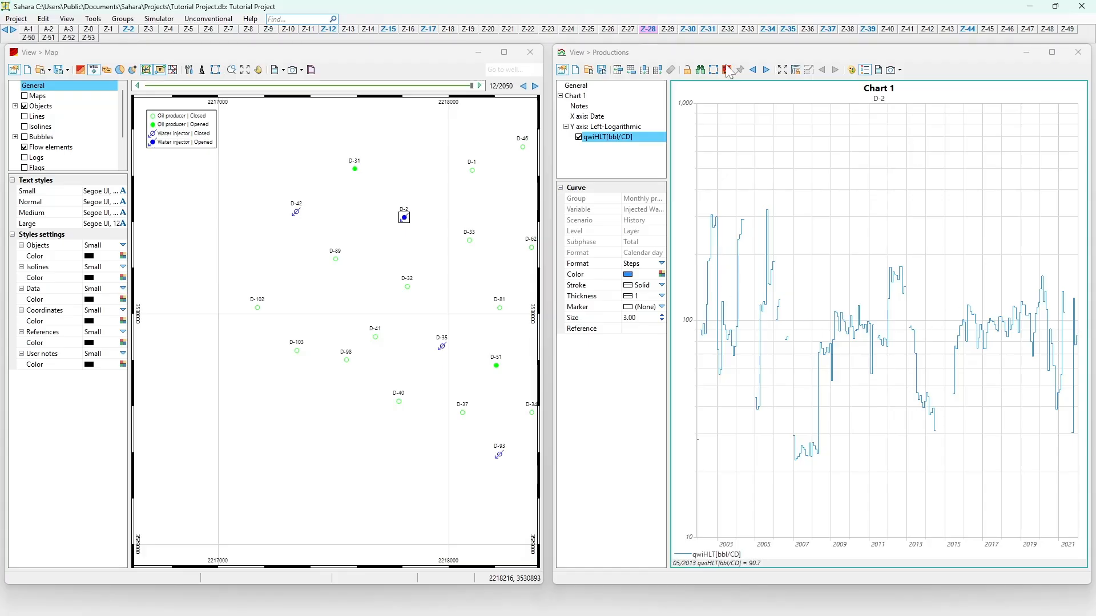
{"action": "left_click", "coordinate": [687, 29]}
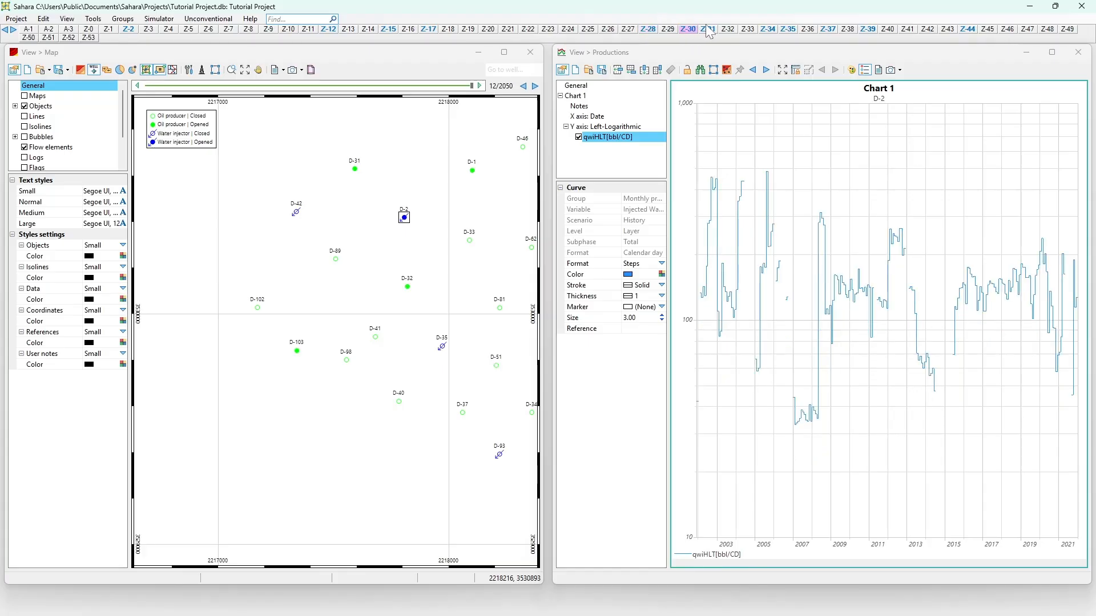
{"action": "left_click", "coordinate": [708, 29]}
{"action": "left_click", "coordinate": [427, 30]}
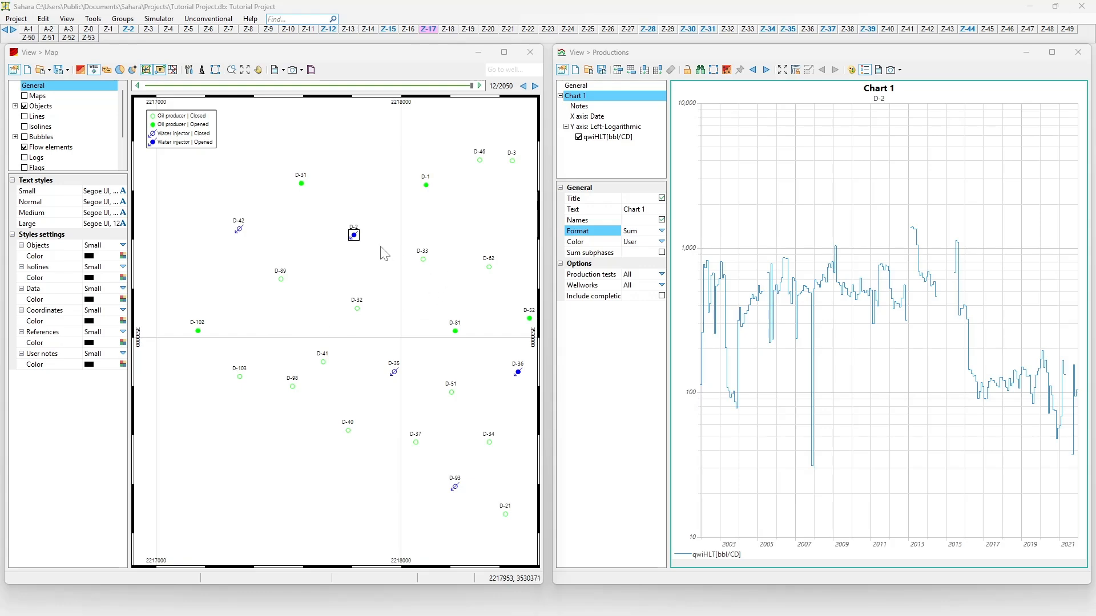
Chart well D-42 and add layers Z-23, Z-35, Z-39 and Z-46.
{"action": "left_click", "coordinate": [239, 230]}
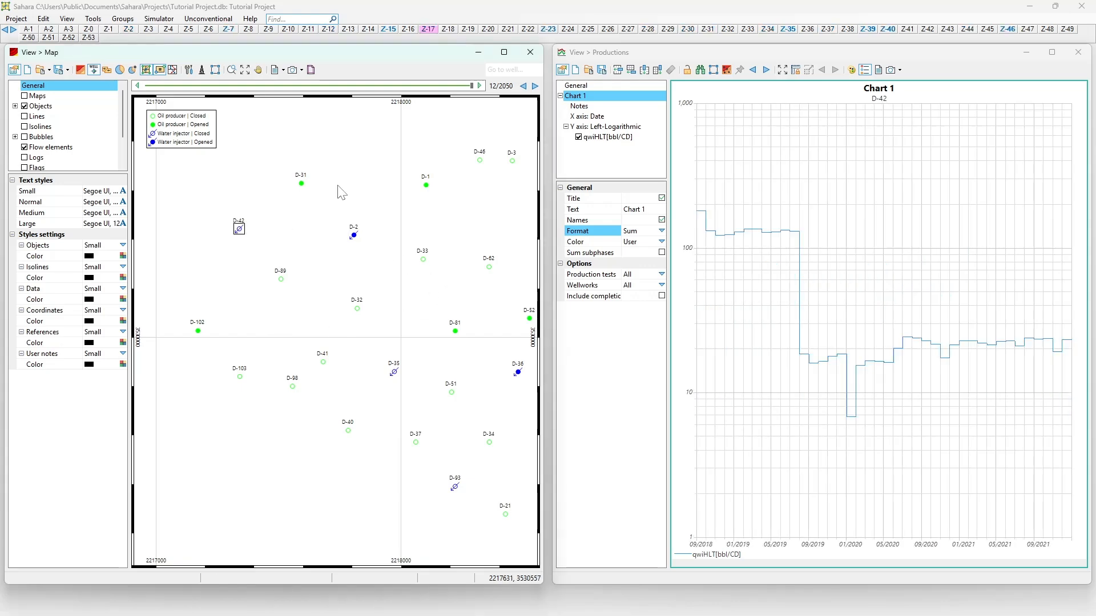
{"action": "left_click", "coordinate": [549, 30]}
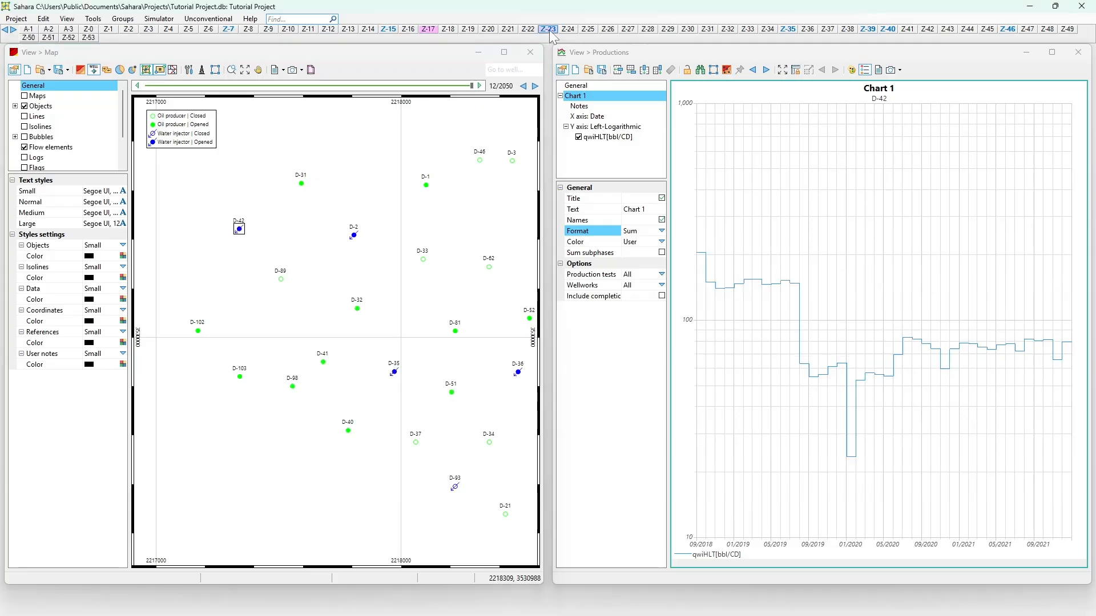
{"action": "left_click", "coordinate": [787, 29]}
{"action": "left_click", "coordinate": [868, 29]}
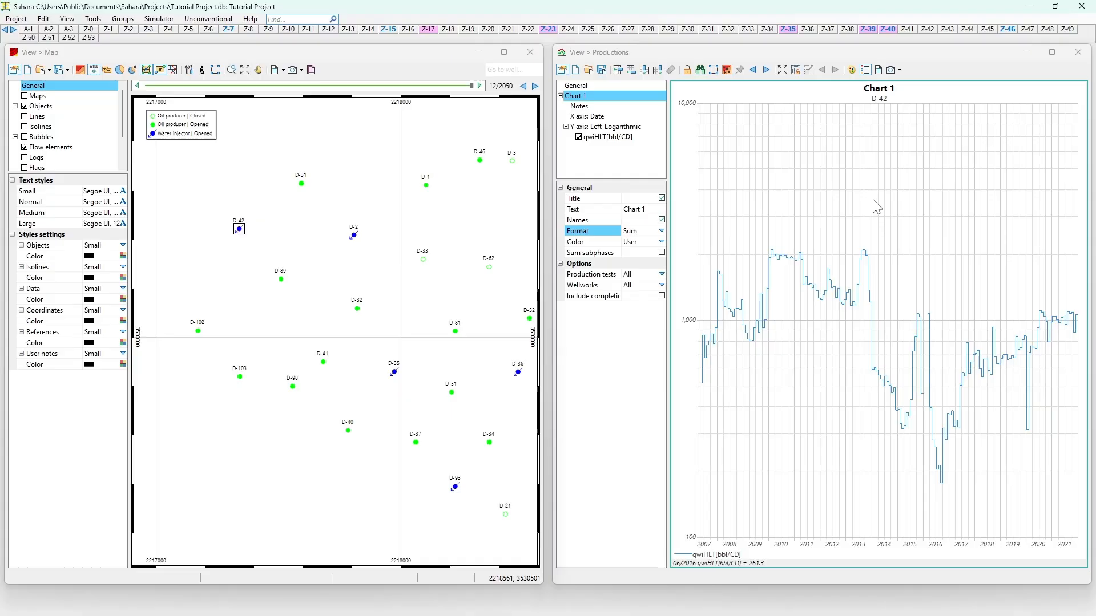
{"action": "left_click", "coordinate": [1006, 30]}
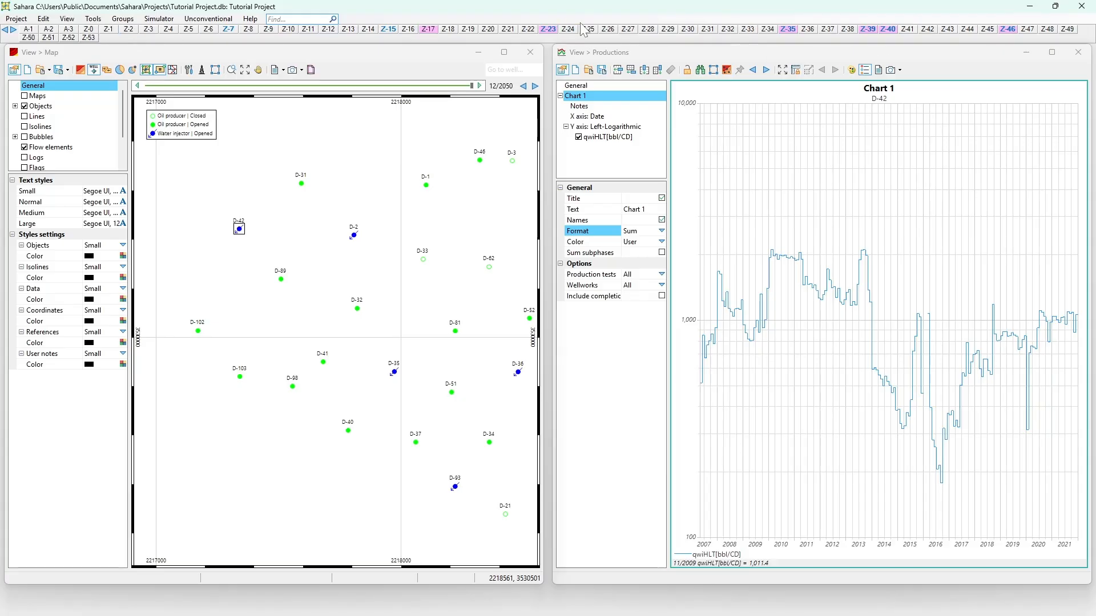
Select the full layer range from tab A-1 through Z-53.
{"action": "left_click", "coordinate": [26, 30]}
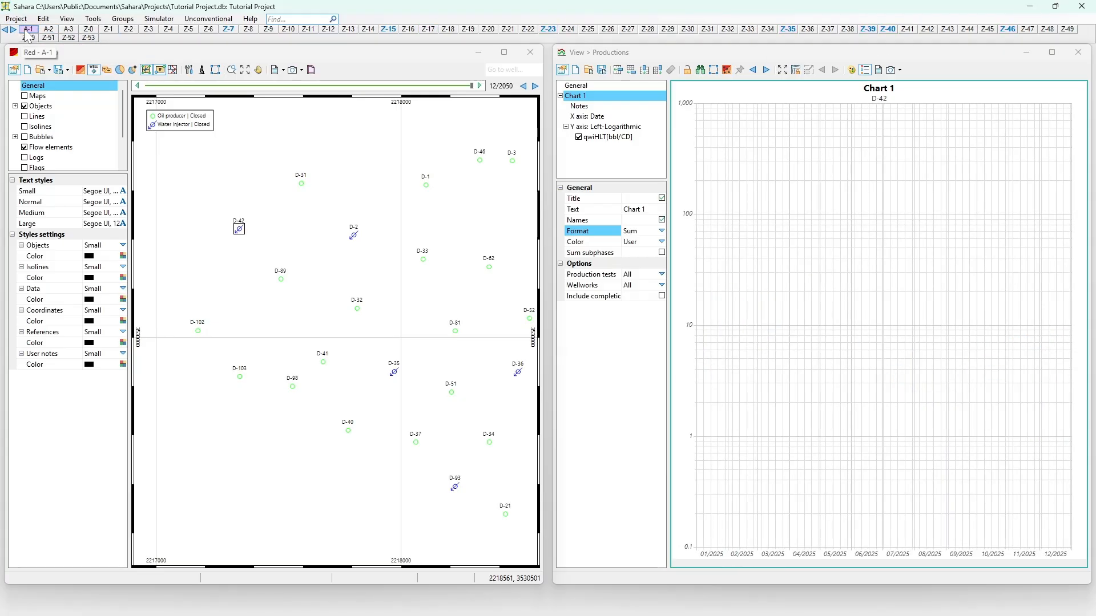
{"action": "left_click", "coordinate": [87, 37]}
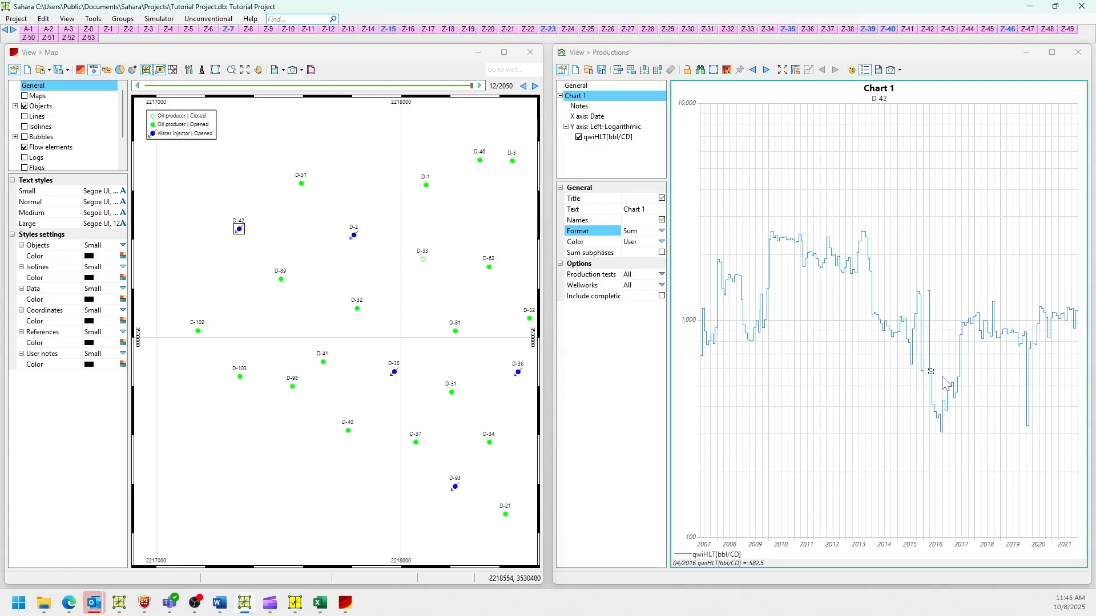
Set Chart 1's Format to 'Overlay [Layer]' and its Color to 'Layer'.
{"action": "left_click", "coordinate": [663, 231]}
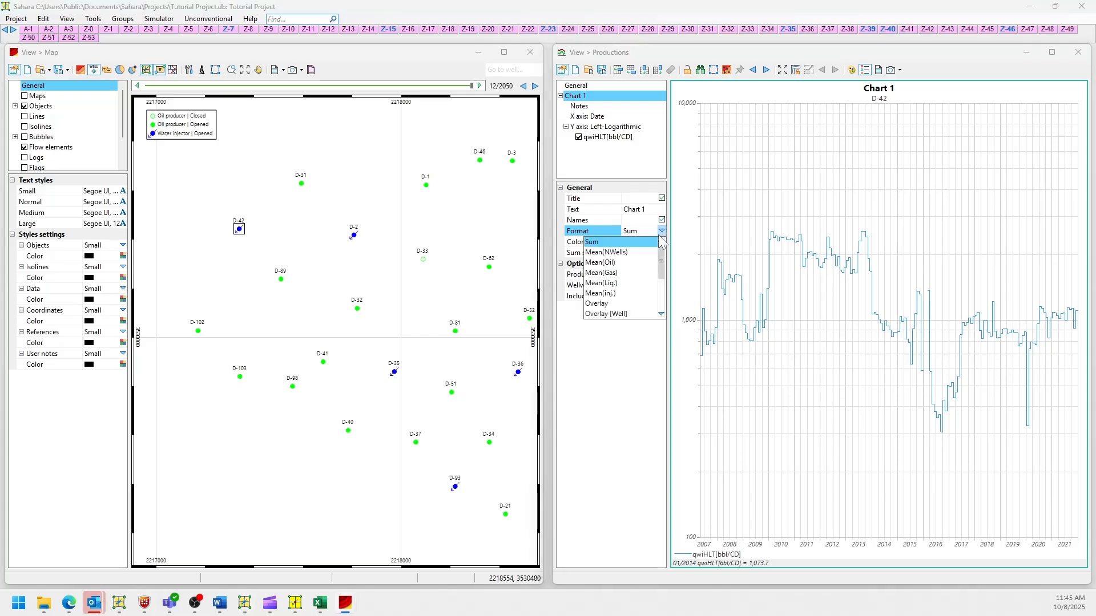
{"action": "scroll", "coordinate": [645, 262], "scroll_direction": "down", "scroll_amount": 2}
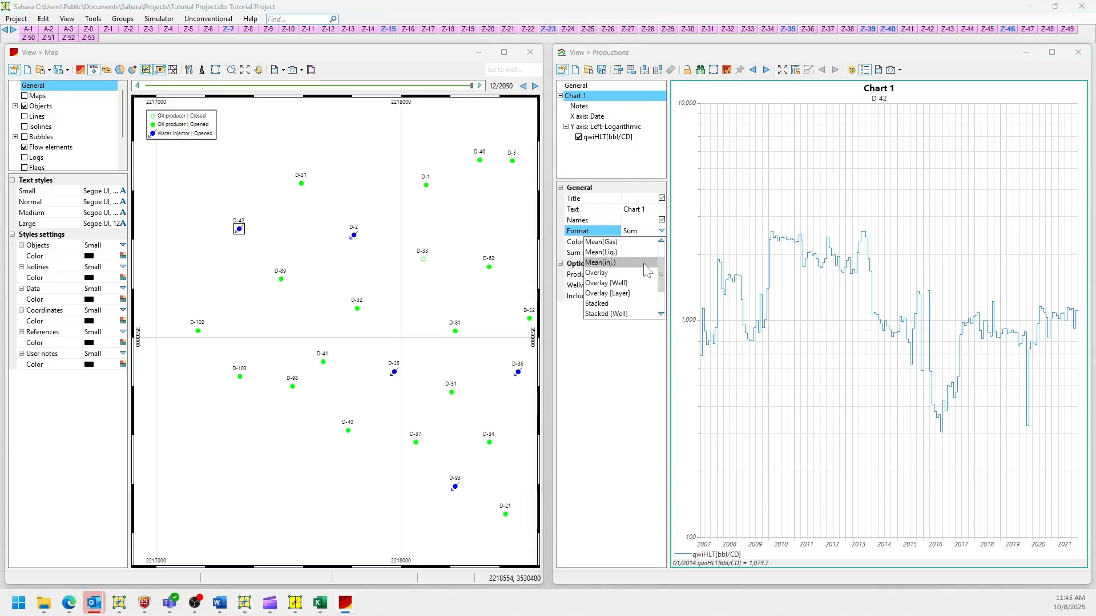
{"action": "left_click", "coordinate": [627, 294]}
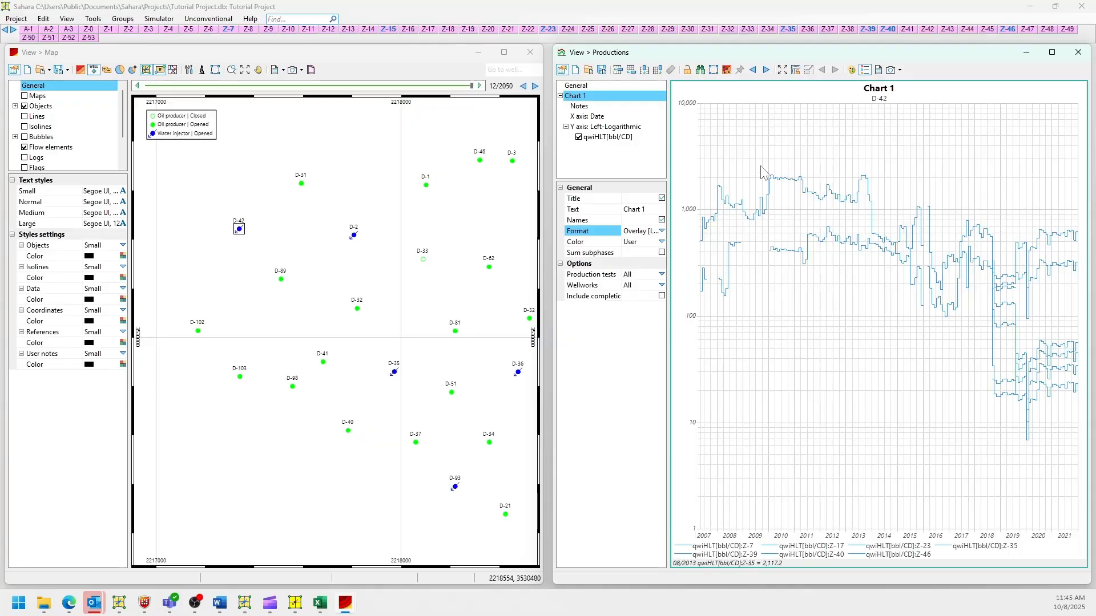
{"action": "left_click", "coordinate": [661, 242]}
{"action": "left_click", "coordinate": [661, 242]}
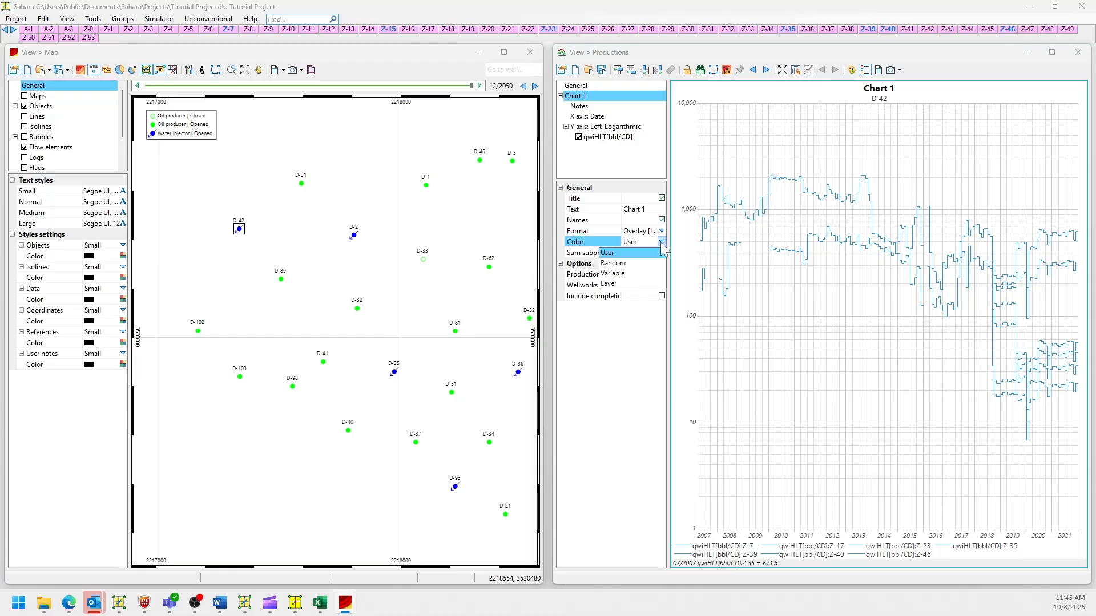
{"action": "left_click", "coordinate": [636, 263]}
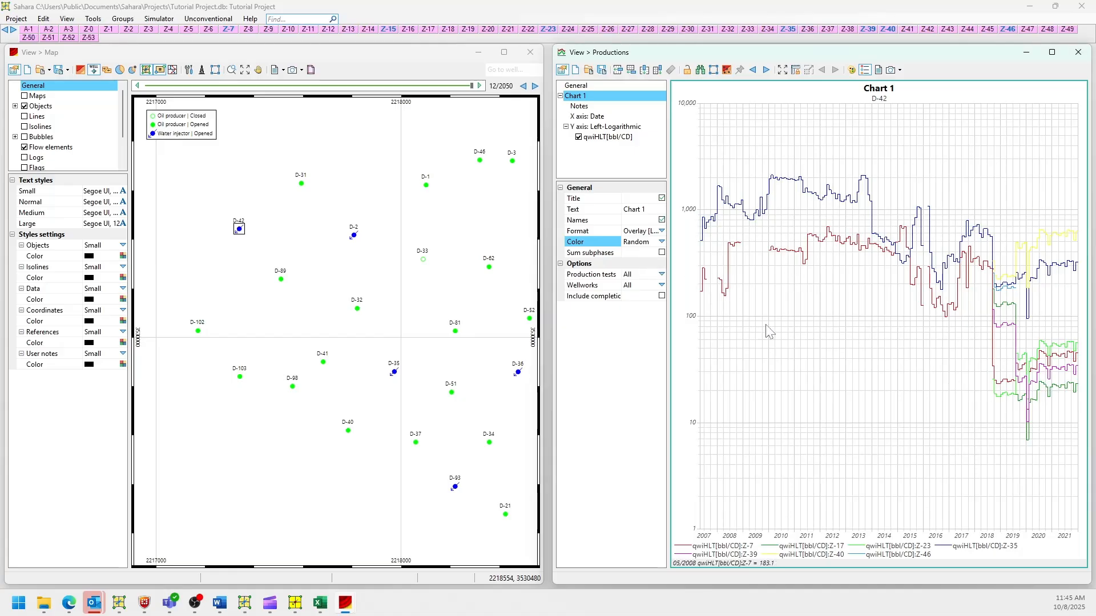
{"action": "left_click", "coordinate": [661, 242]}
{"action": "left_click", "coordinate": [645, 284]}
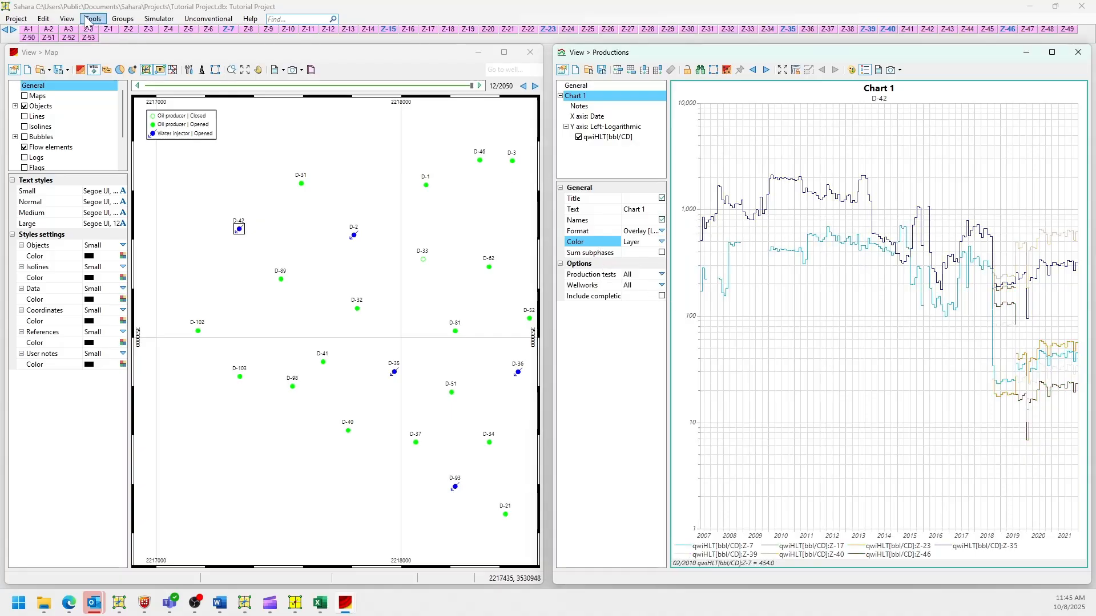
{"action": "left_click", "coordinate": [67, 19]}
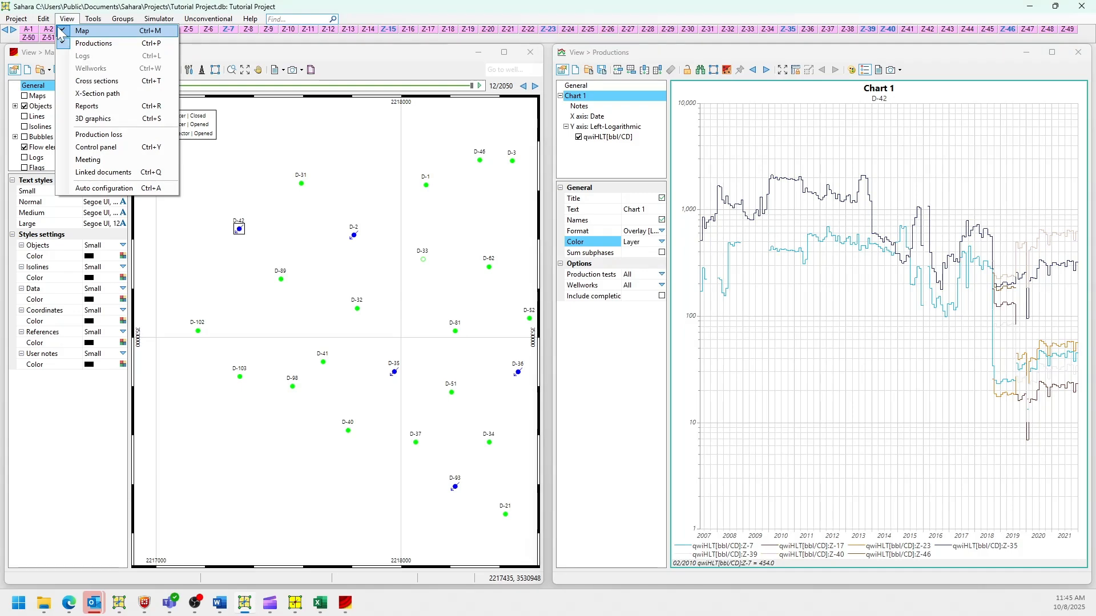
Check the layer colours in the Layers Data editor's Static data, then open the Color choices.
{"action": "mouse_move", "coordinate": [91, 117]}
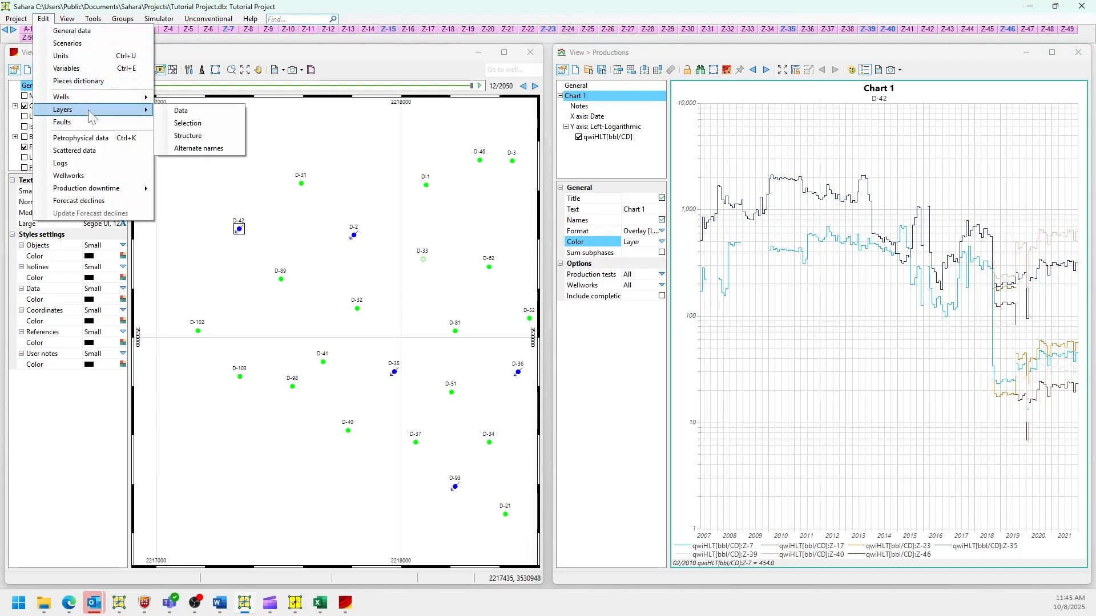
{"action": "left_click", "coordinate": [181, 111]}
{"action": "left_click", "coordinate": [254, 212]}
{"action": "scroll", "coordinate": [502, 217], "scroll_direction": "down", "scroll_amount": 15}
{"action": "scroll", "coordinate": [501, 215], "scroll_direction": "up", "scroll_amount": 16}
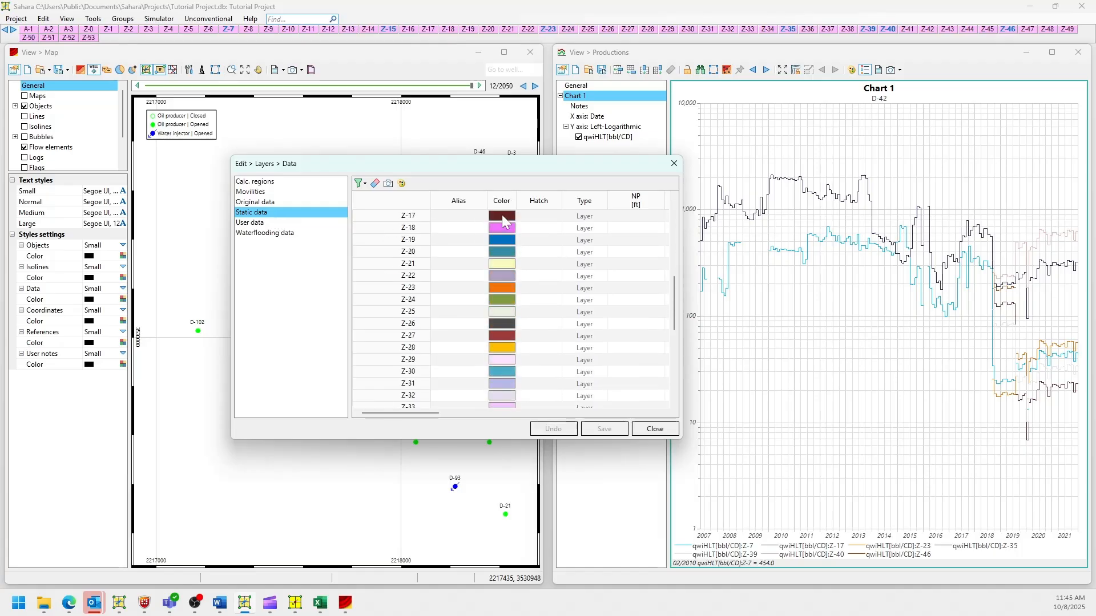
{"action": "scroll", "coordinate": [501, 214], "scroll_direction": "down", "scroll_amount": 9}
{"action": "left_click", "coordinate": [674, 163]}
{"action": "left_click", "coordinate": [661, 241]}
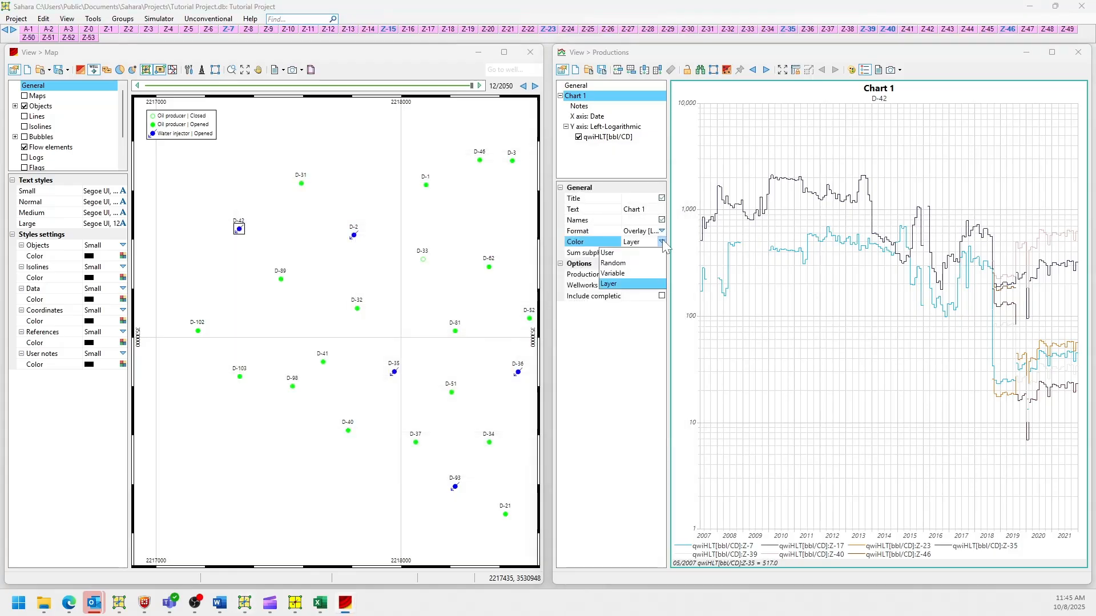
Set Color to Random and Format to 'Stacked [Layer]', shifting the time range slightly later.
{"action": "left_click", "coordinate": [629, 262]}
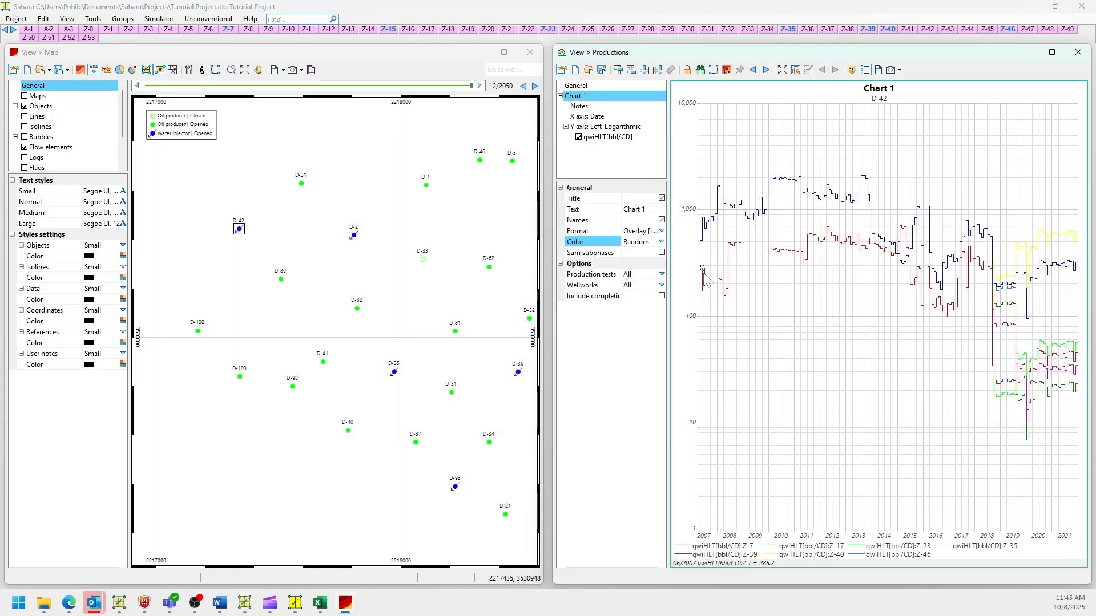
{"action": "left_click", "coordinate": [661, 231]}
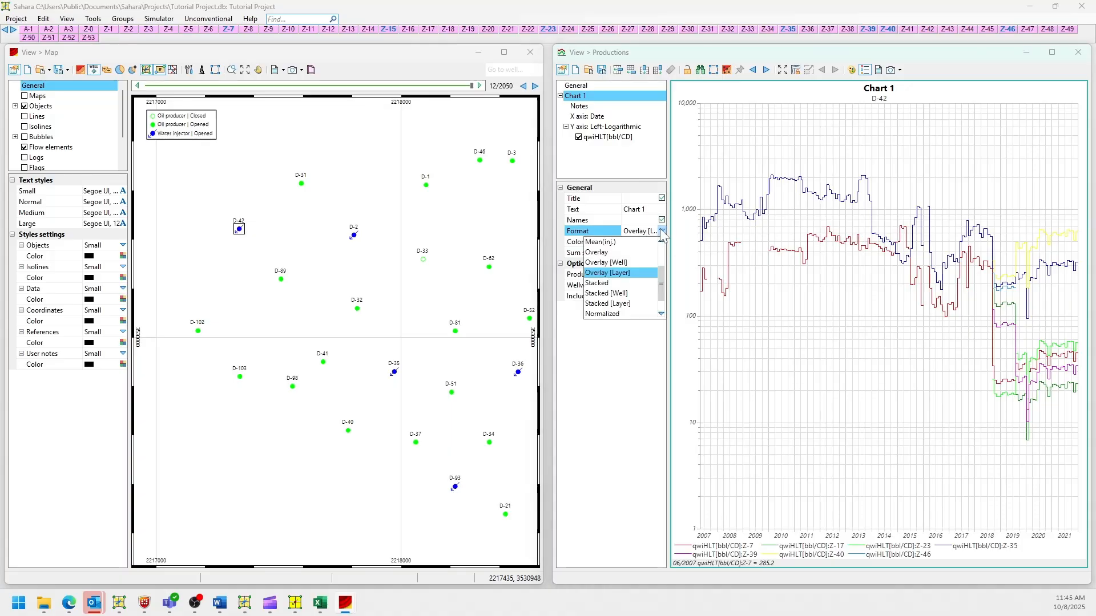
{"action": "scroll", "coordinate": [634, 288], "scroll_direction": "down", "scroll_amount": 1}
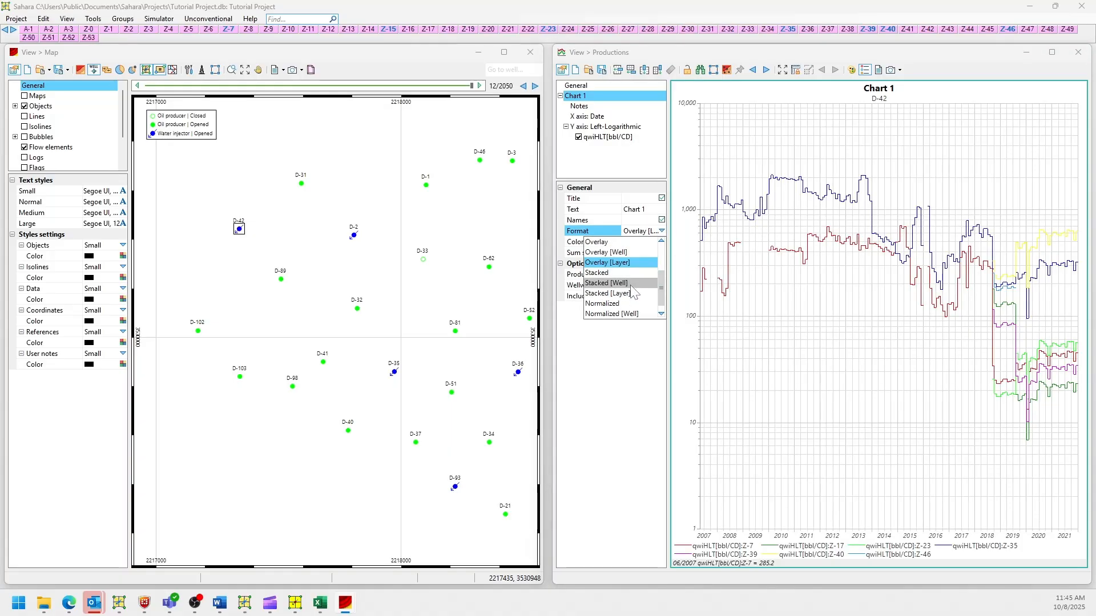
{"action": "scroll", "coordinate": [633, 292], "scroll_direction": "down", "scroll_amount": 1}
{"action": "left_click", "coordinate": [633, 284]}
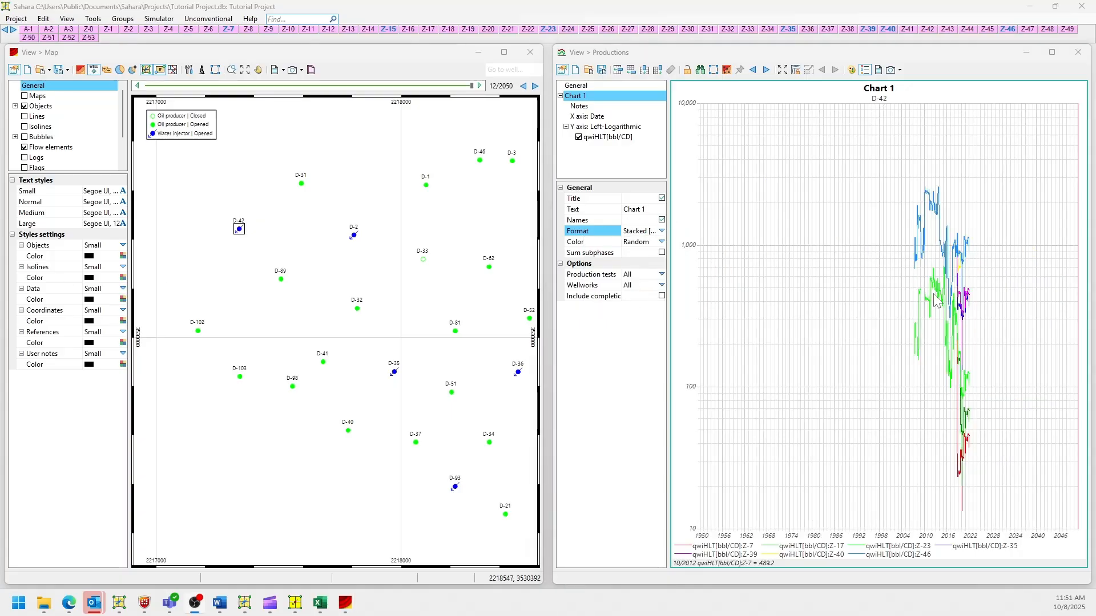
{"action": "scroll", "coordinate": [936, 301], "scroll_direction": "up", "scroll_amount": 5}
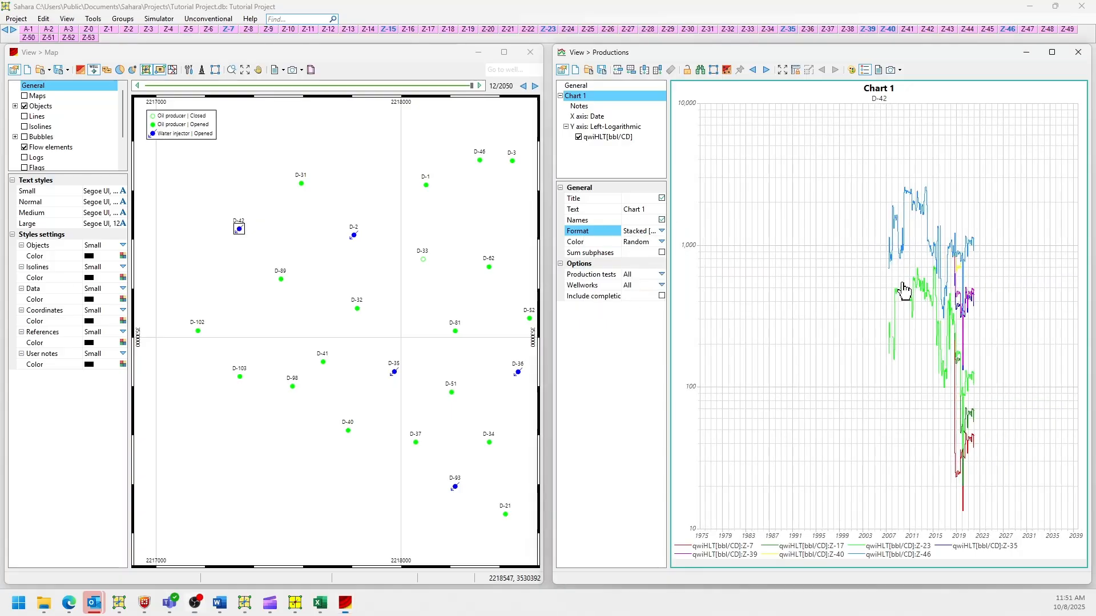
{"action": "scroll", "coordinate": [822, 282], "scroll_direction": "up", "scroll_amount": 2}
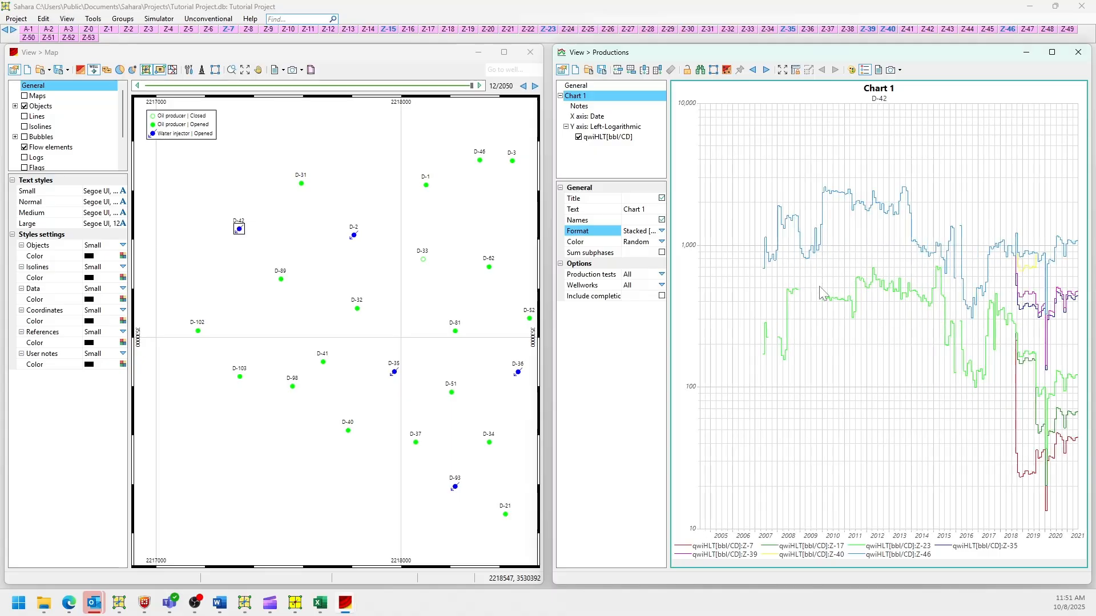
{"action": "left_click_drag", "start_coordinate": [870, 350], "coordinate": [843, 332]}
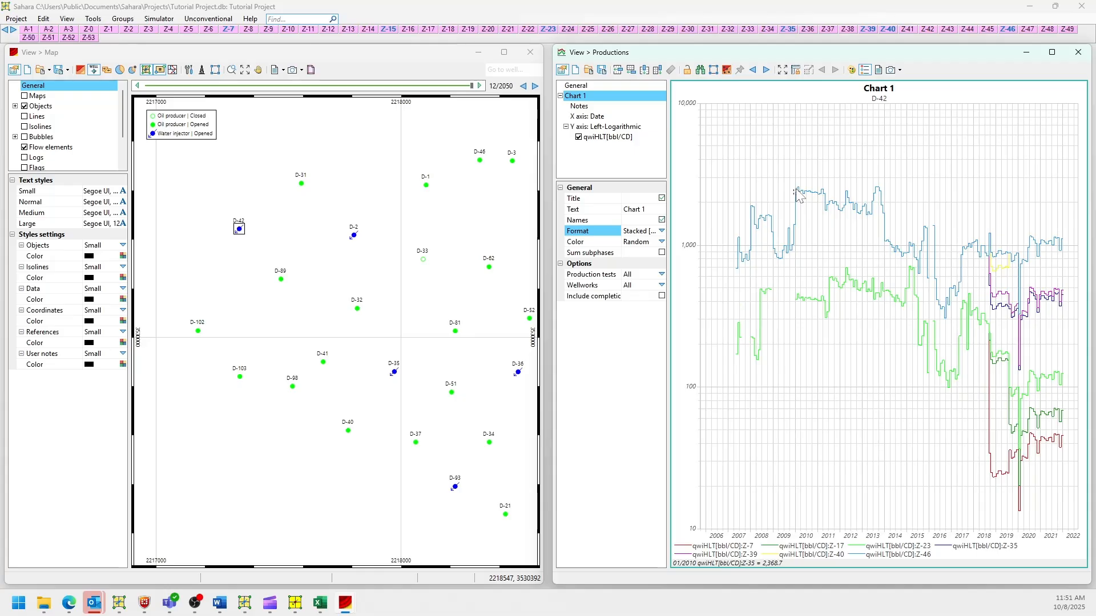
{"action": "left_click", "coordinate": [661, 231]}
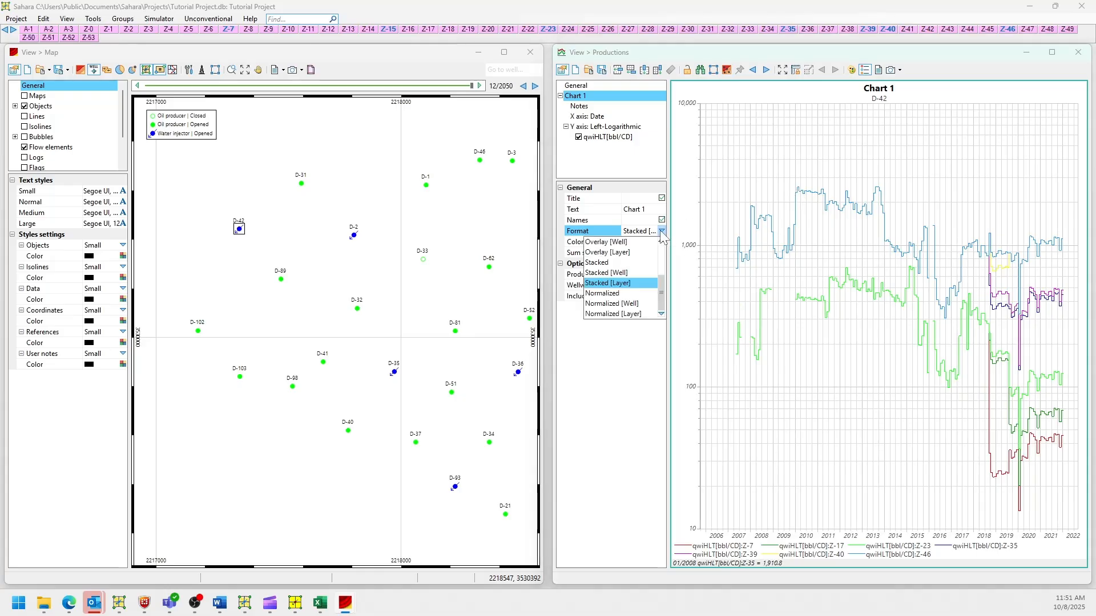
{"action": "left_click", "coordinate": [627, 314]}
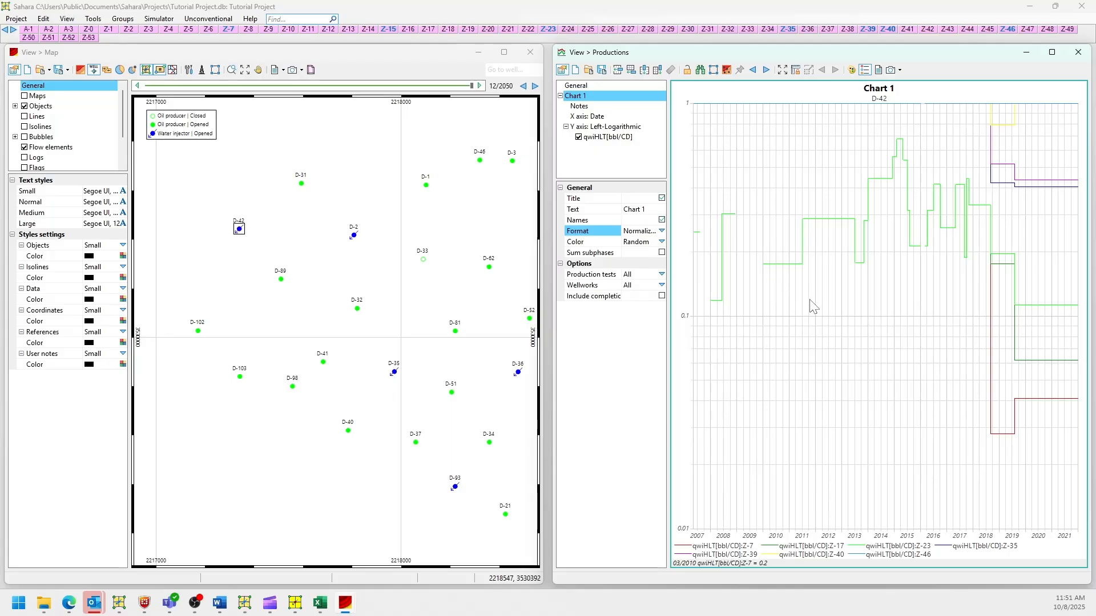
{"action": "left_click", "coordinate": [662, 231]}
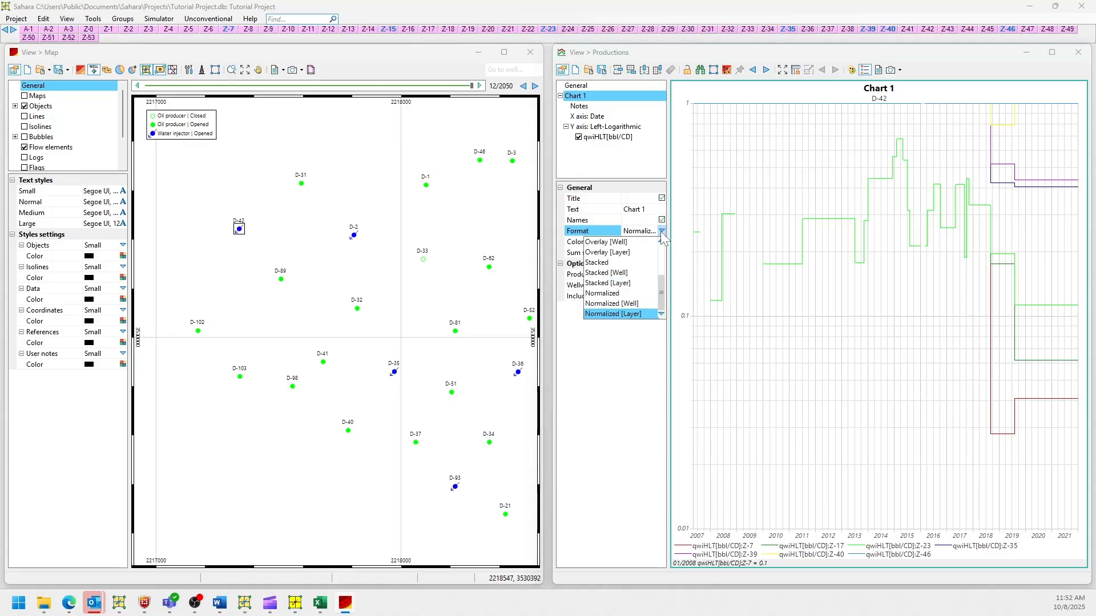
{"action": "scroll", "coordinate": [627, 304], "scroll_direction": "up", "scroll_amount": 2}
{"action": "scroll", "coordinate": [627, 303], "scroll_direction": "down", "scroll_amount": 1}
{"action": "left_click", "coordinate": [628, 294]}
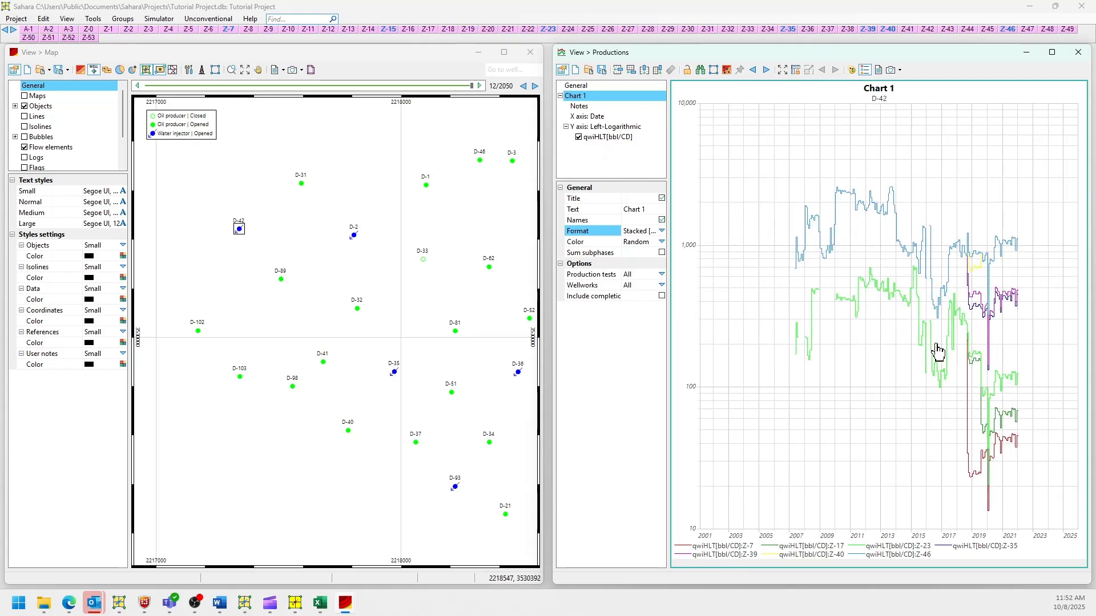
Set the qwiHLT[bbl/CD] curve's Format to Areas.
{"action": "left_click", "coordinate": [601, 139]}
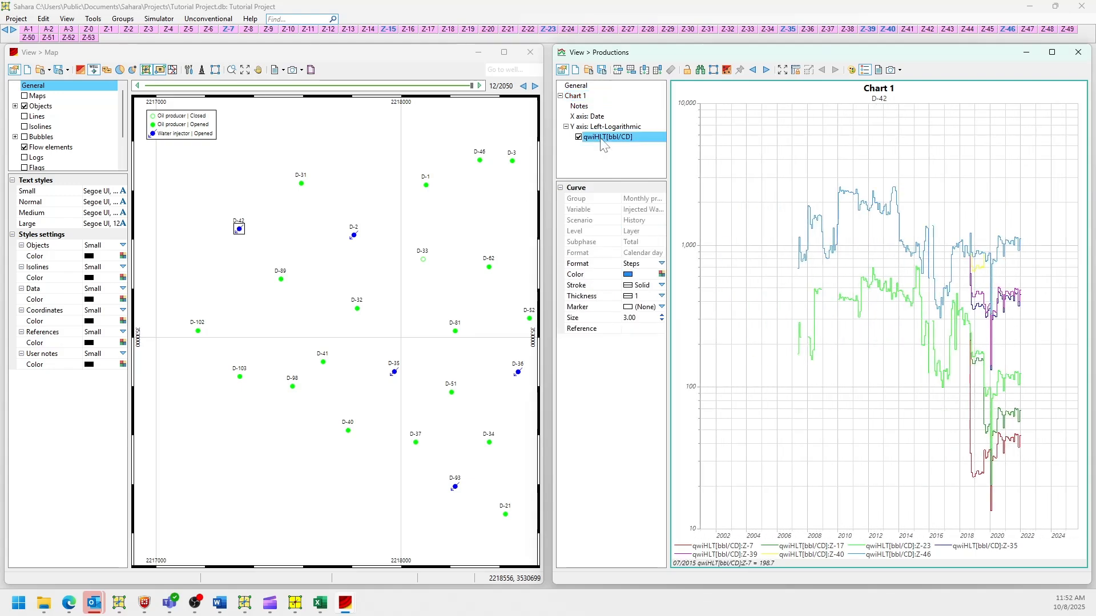
{"action": "left_click", "coordinate": [661, 263]}
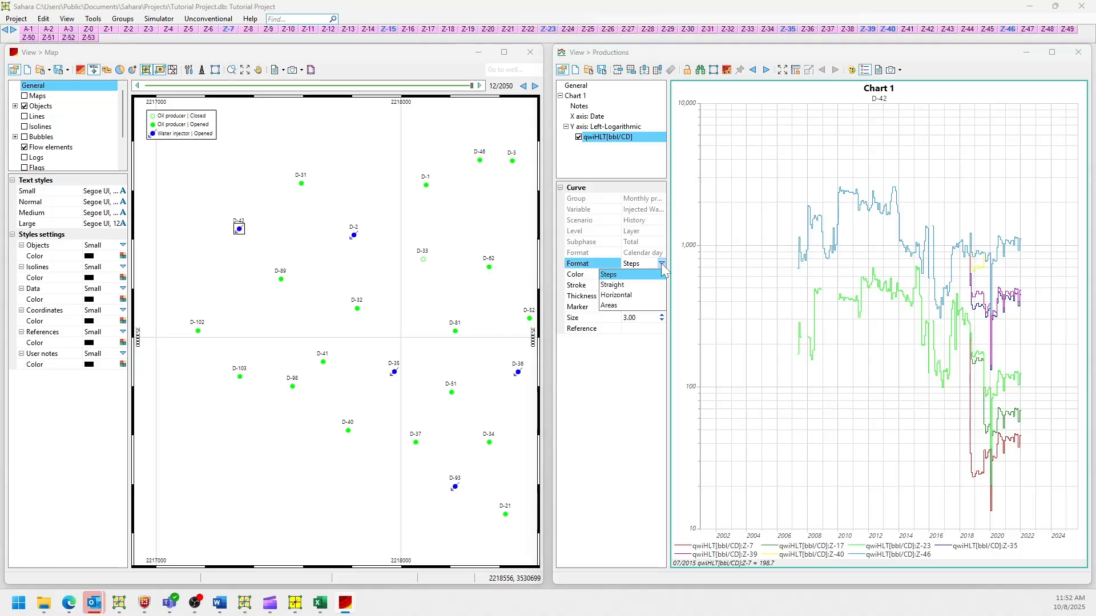
{"action": "left_click", "coordinate": [632, 306]}
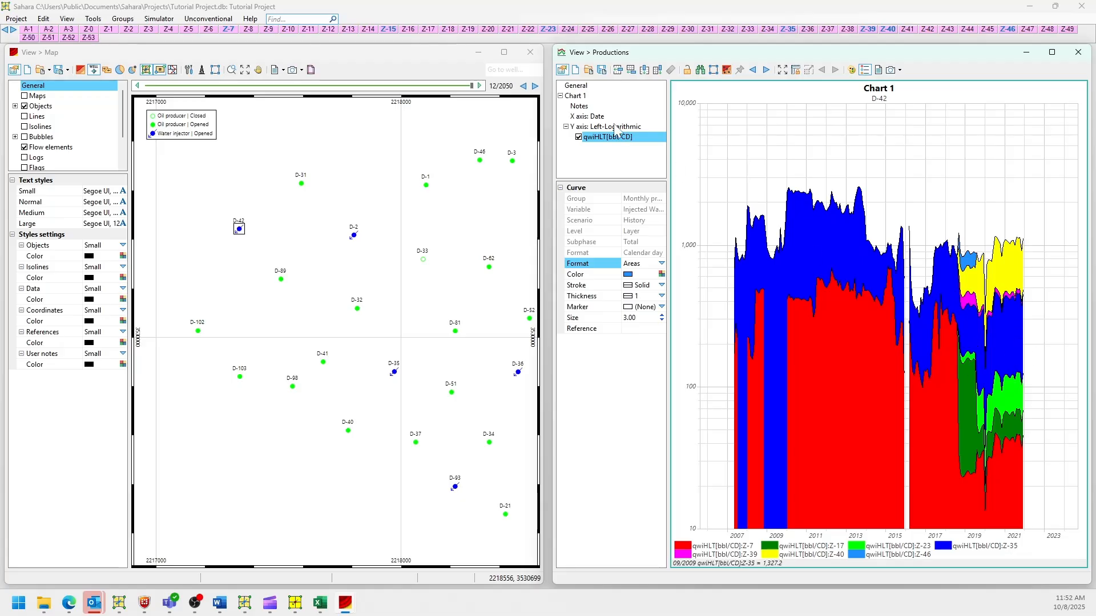
{"action": "left_click", "coordinate": [595, 127]}
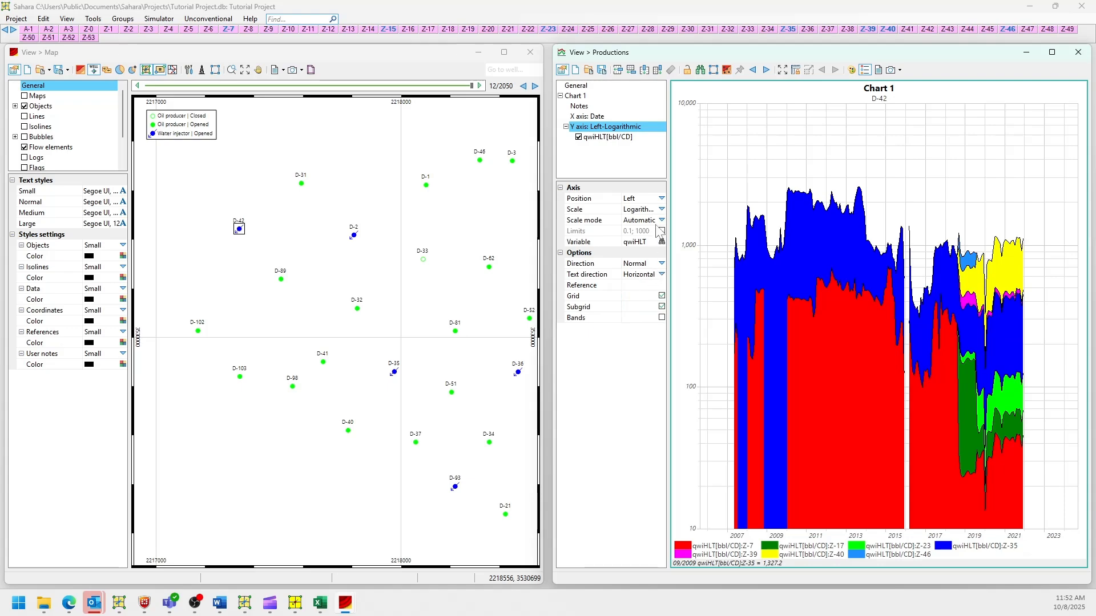
Set Chart 1's Format to 'Normalized [Layer]'.
{"action": "left_click", "coordinate": [601, 117]}
{"action": "left_click", "coordinate": [577, 97]}
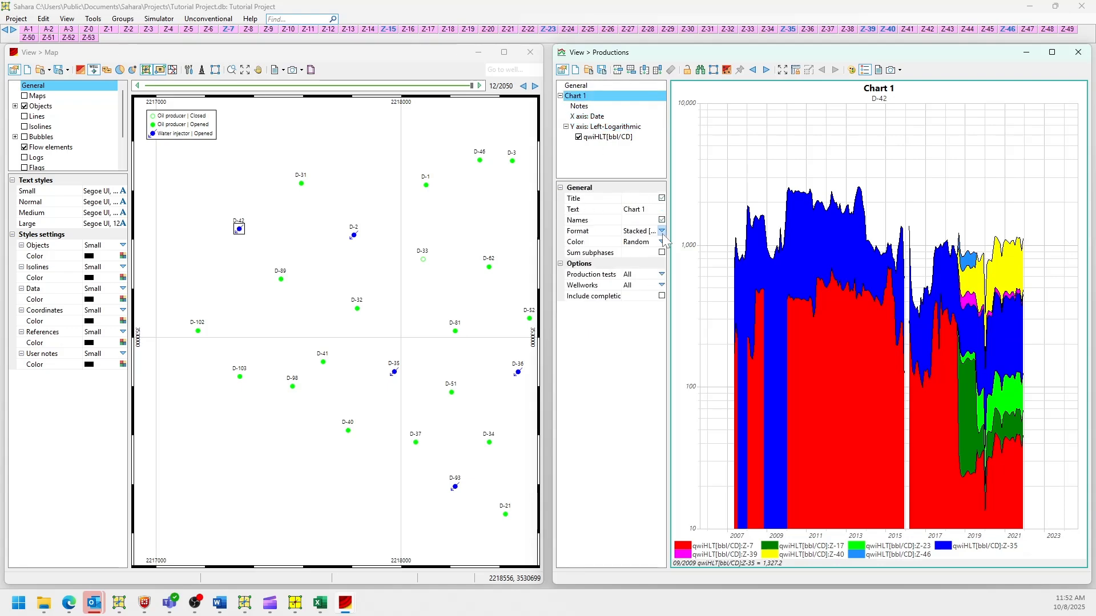
{"action": "left_click", "coordinate": [661, 230]}
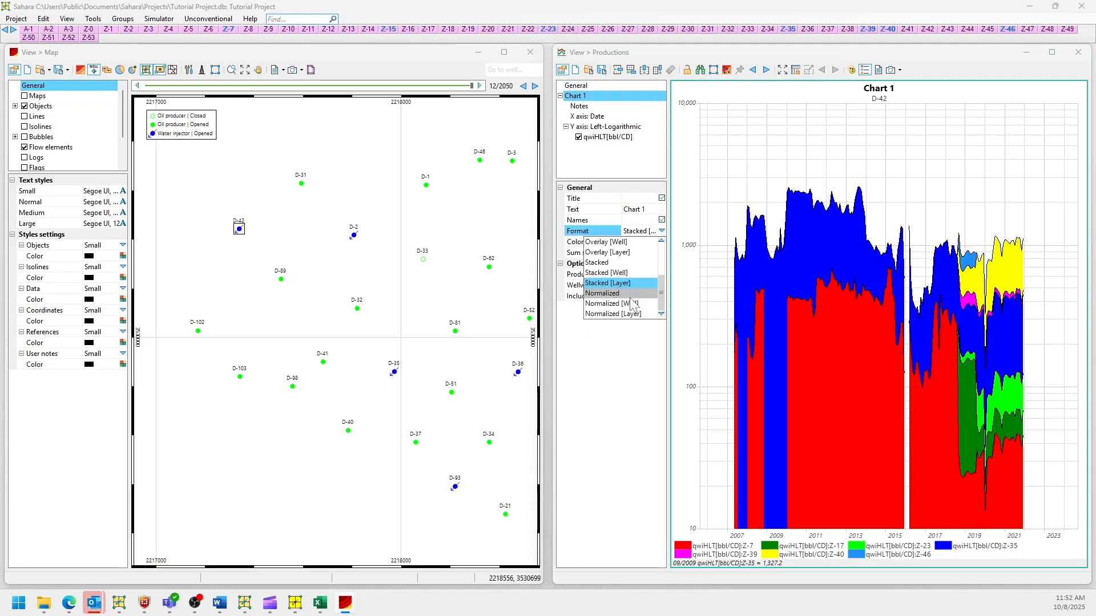
{"action": "left_click", "coordinate": [612, 314]}
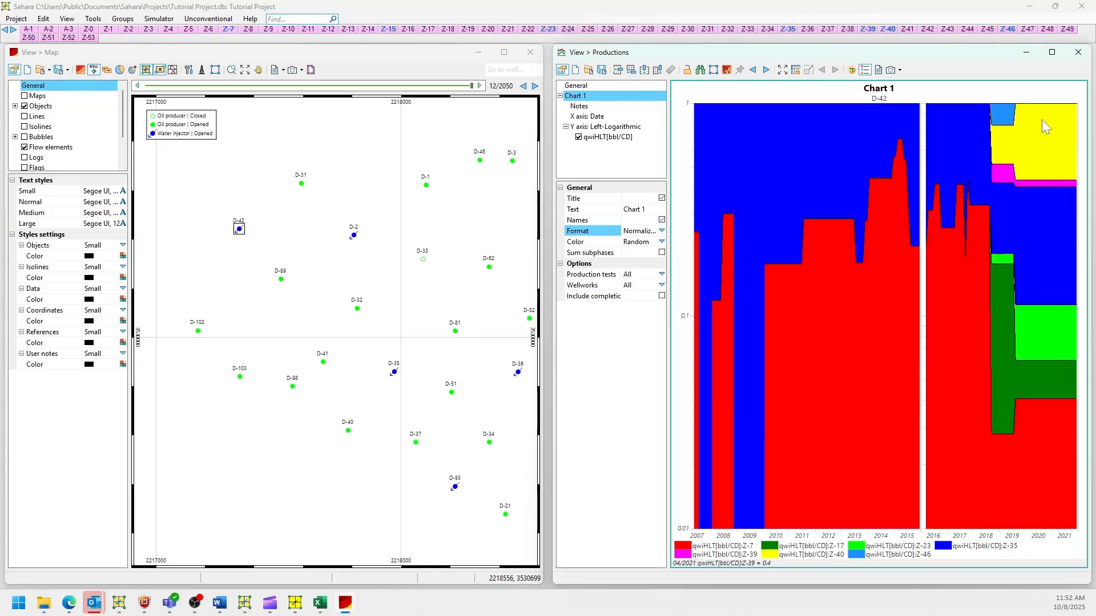
{"action": "scroll", "coordinate": [988, 220], "scroll_direction": "up", "scroll_amount": 1}
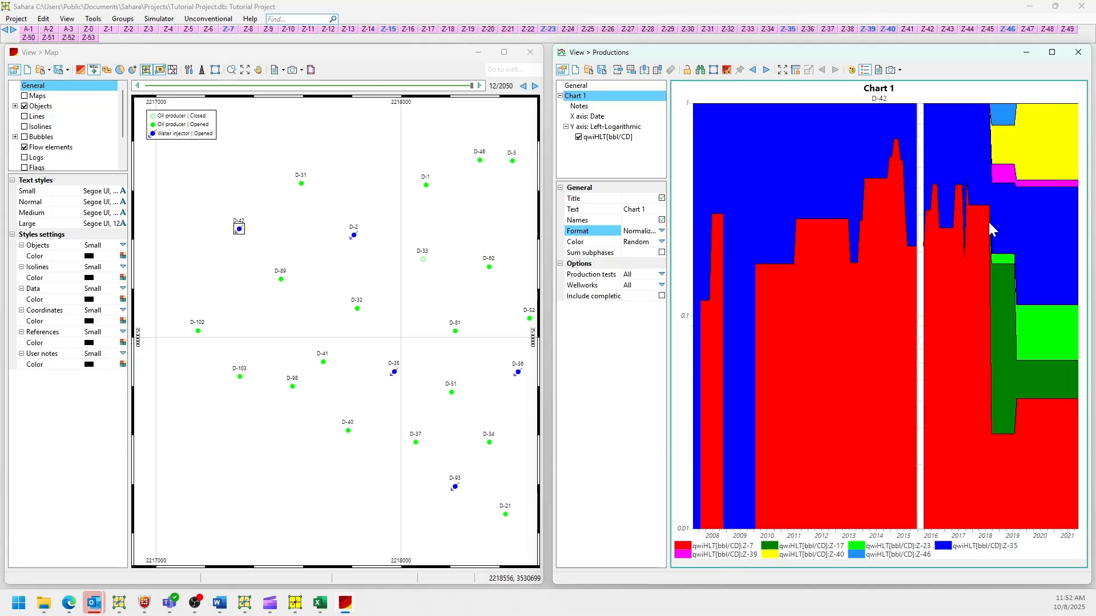